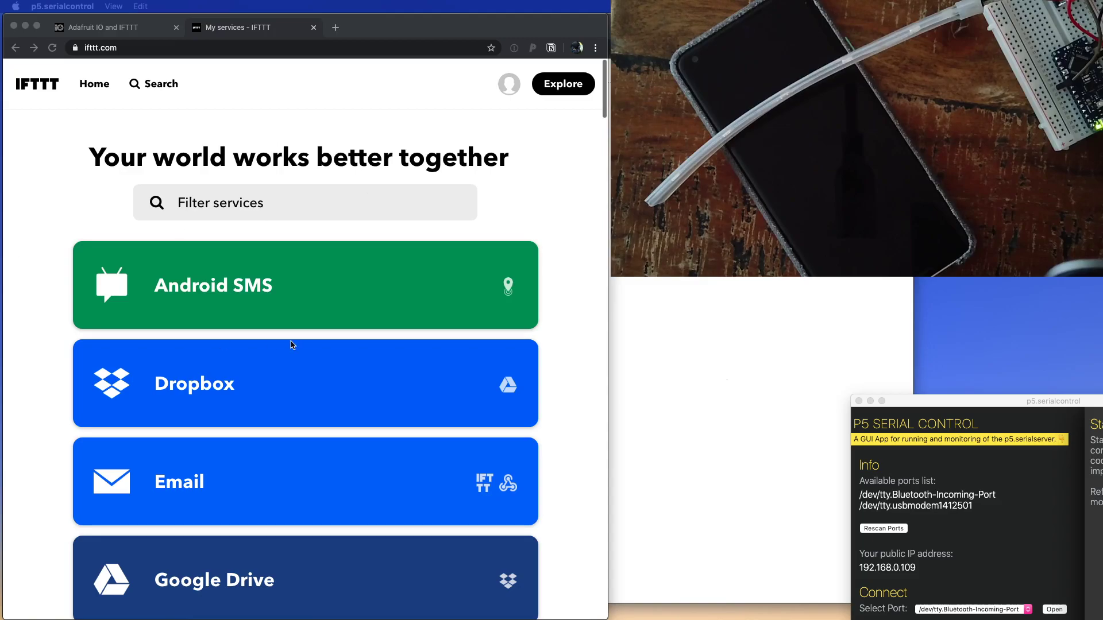
Browse the IFTTT services list and focus the service filter box.
scroll(251, 327, "down", 5)
scroll(251, 327, "down", 5)
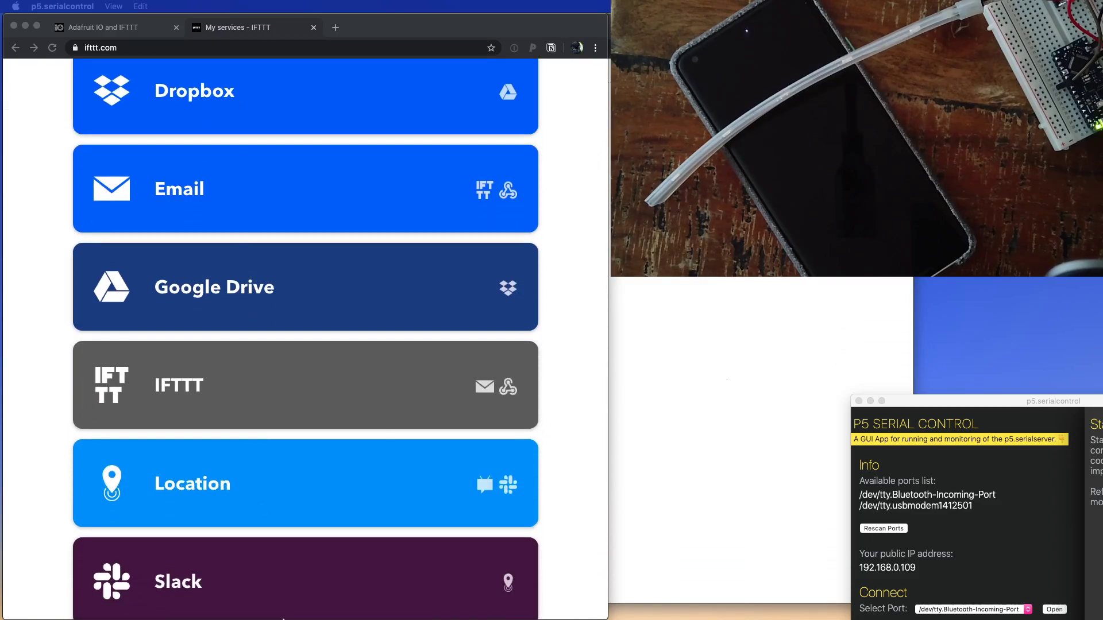
scroll(289, 286, "down", 14)
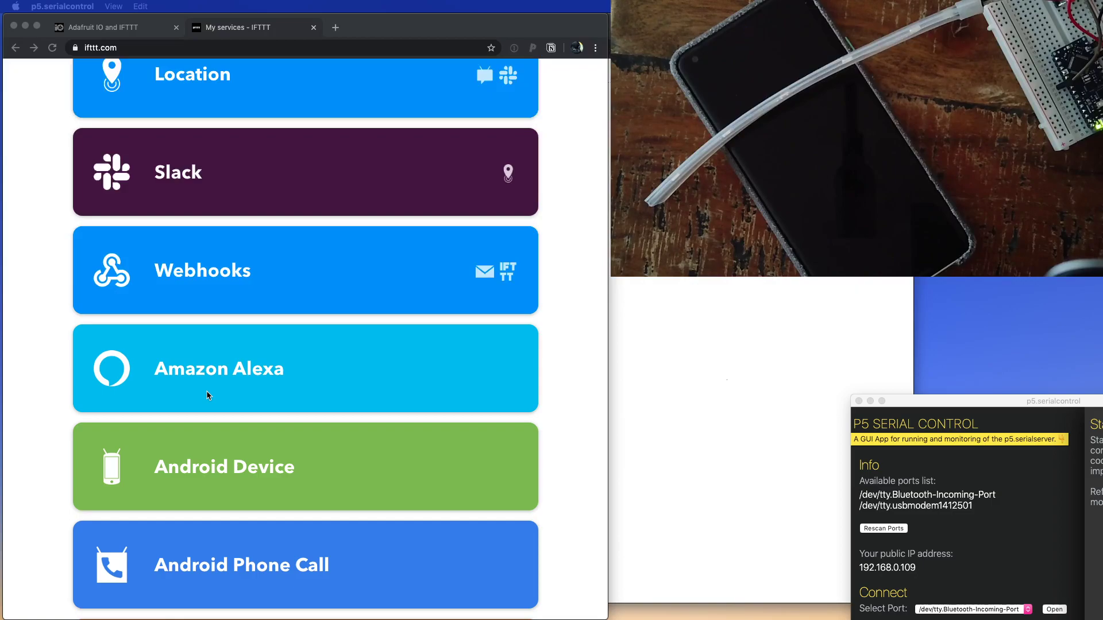
scroll(207, 392, "up", 10)
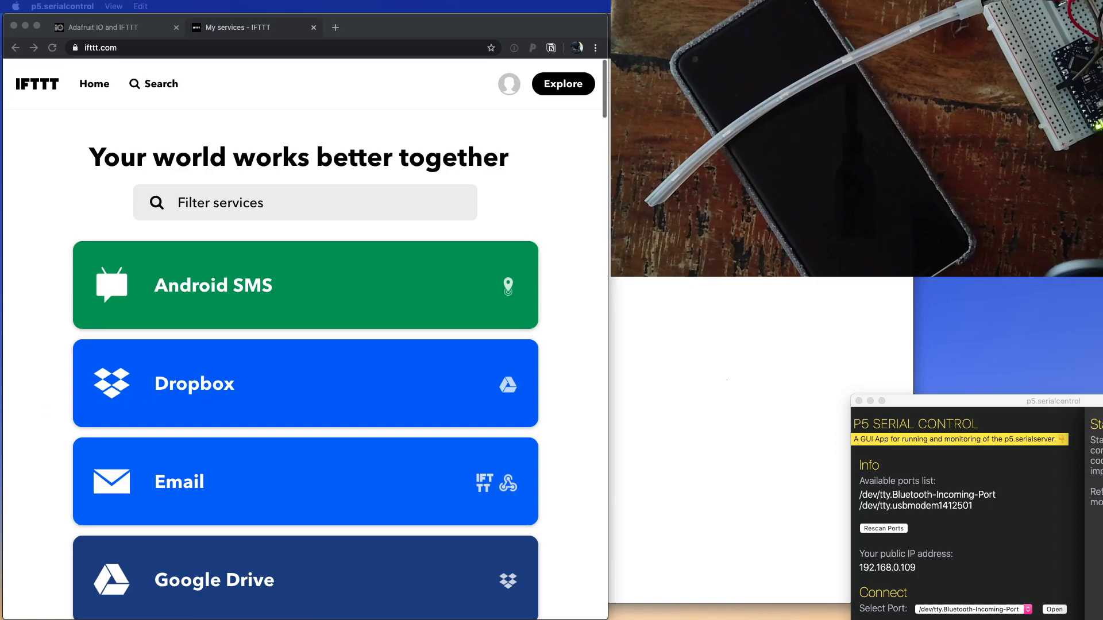
left_click(23, 164)
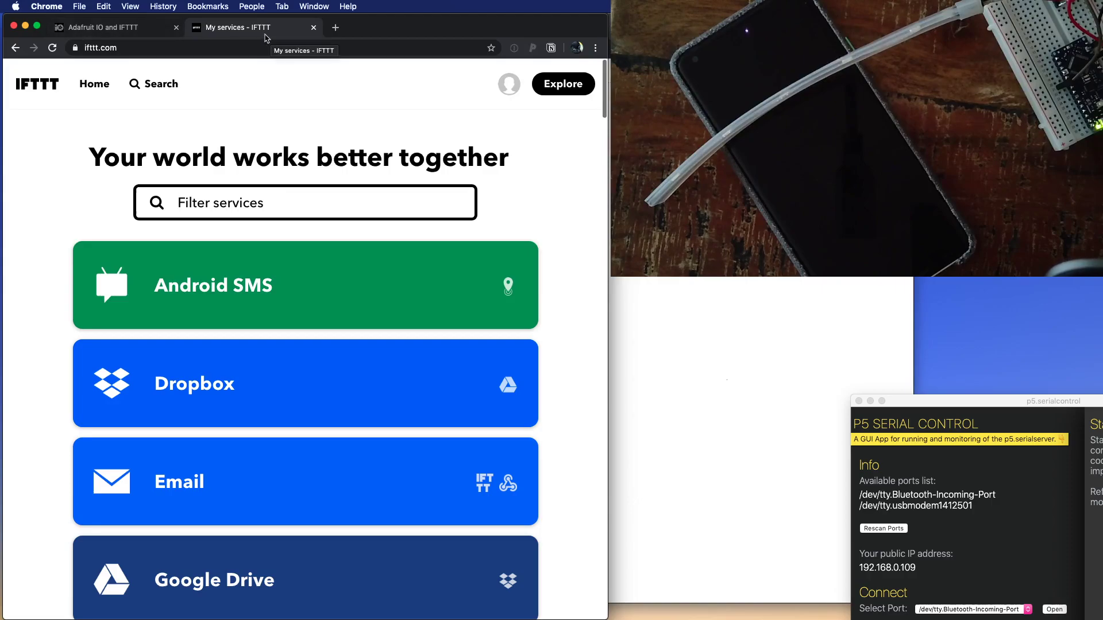
In Adafruit IO, go through Services > IFTTT and follow the IFTTT.com link to ifttt.com/adafruit.
left_click(80, 30)
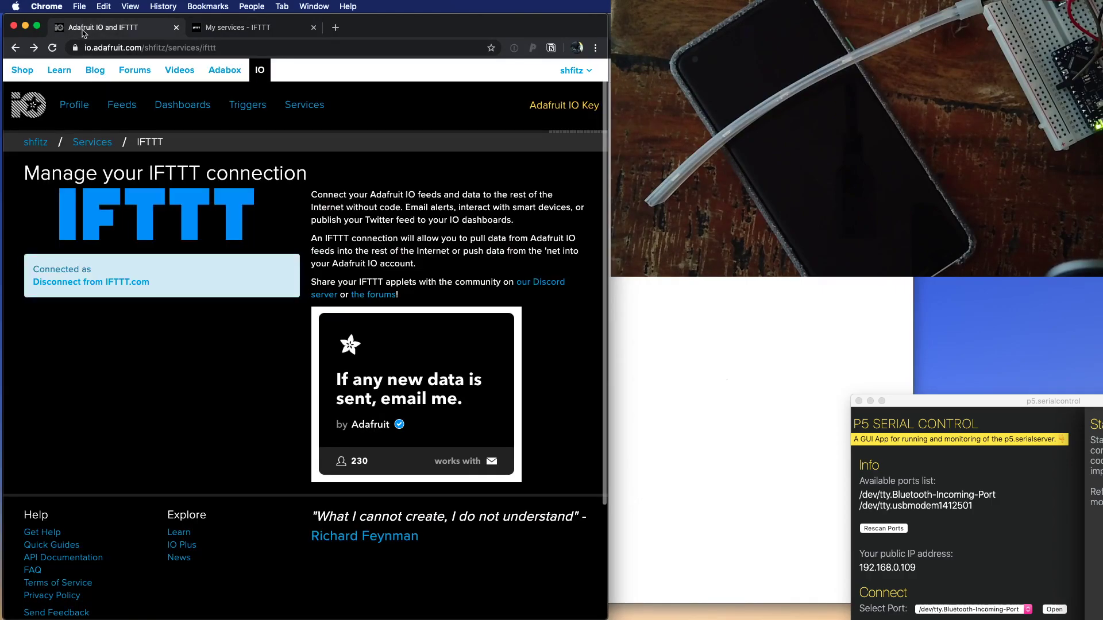
left_click(65, 108)
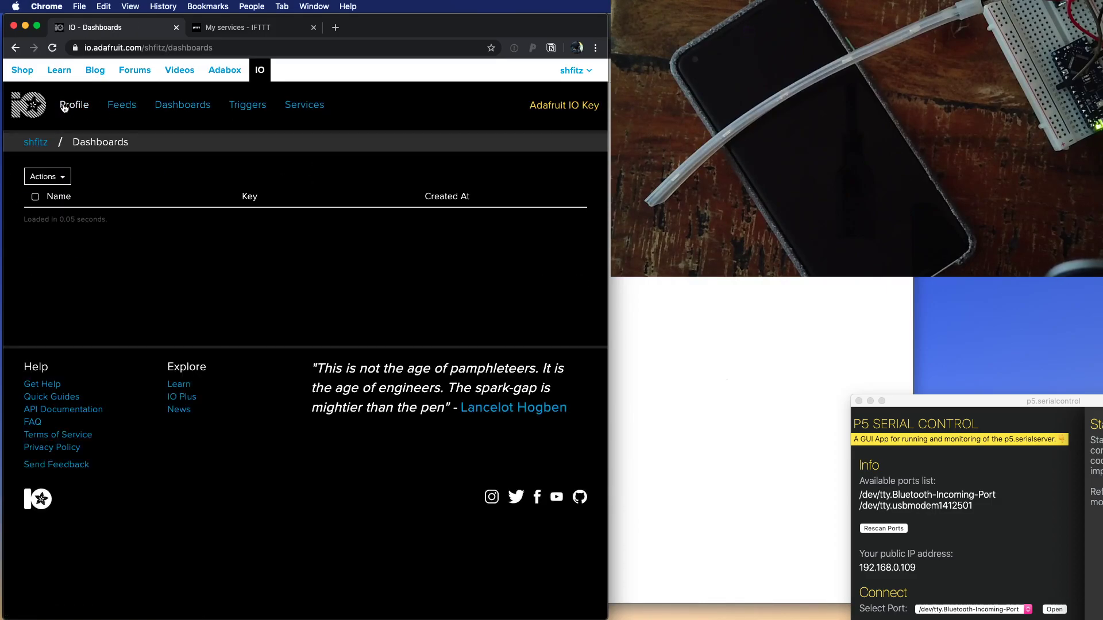
left_click(305, 111)
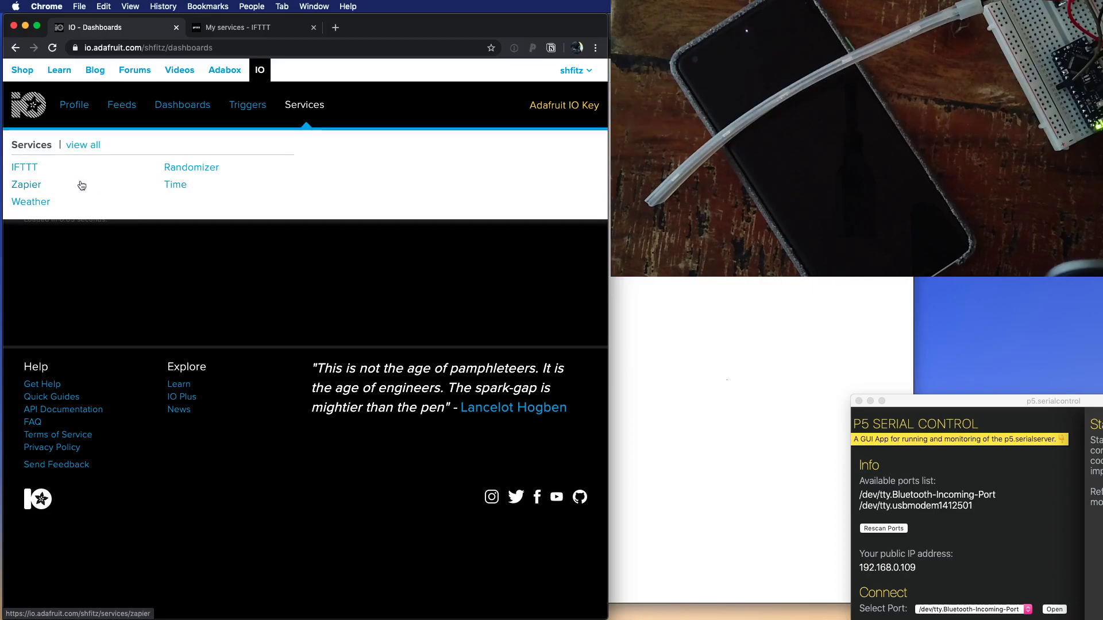
left_click(23, 167)
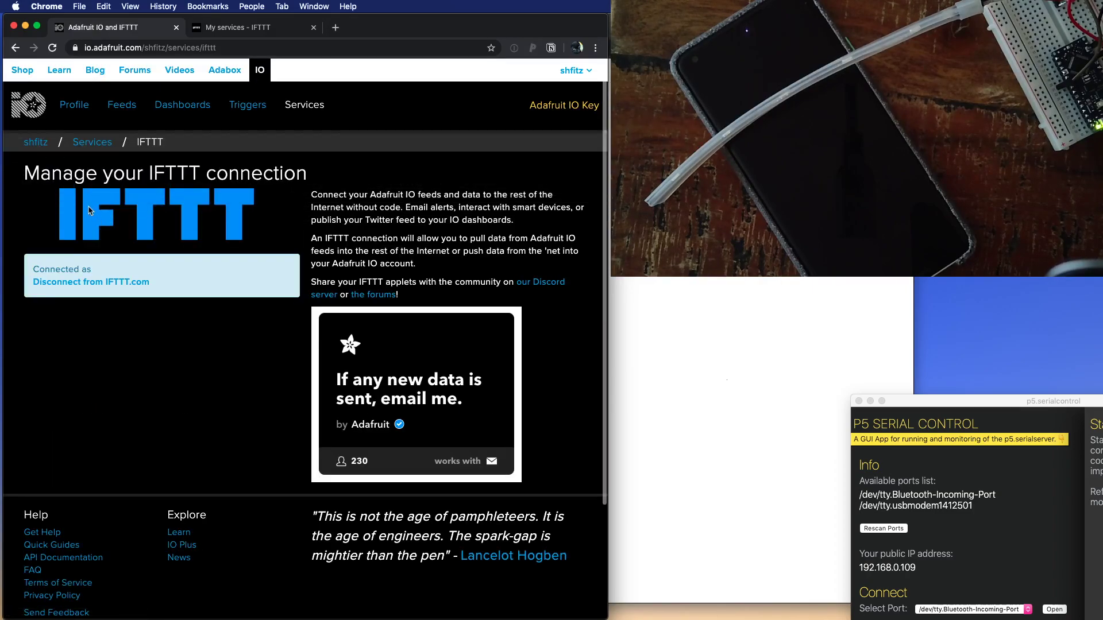
left_click(53, 282)
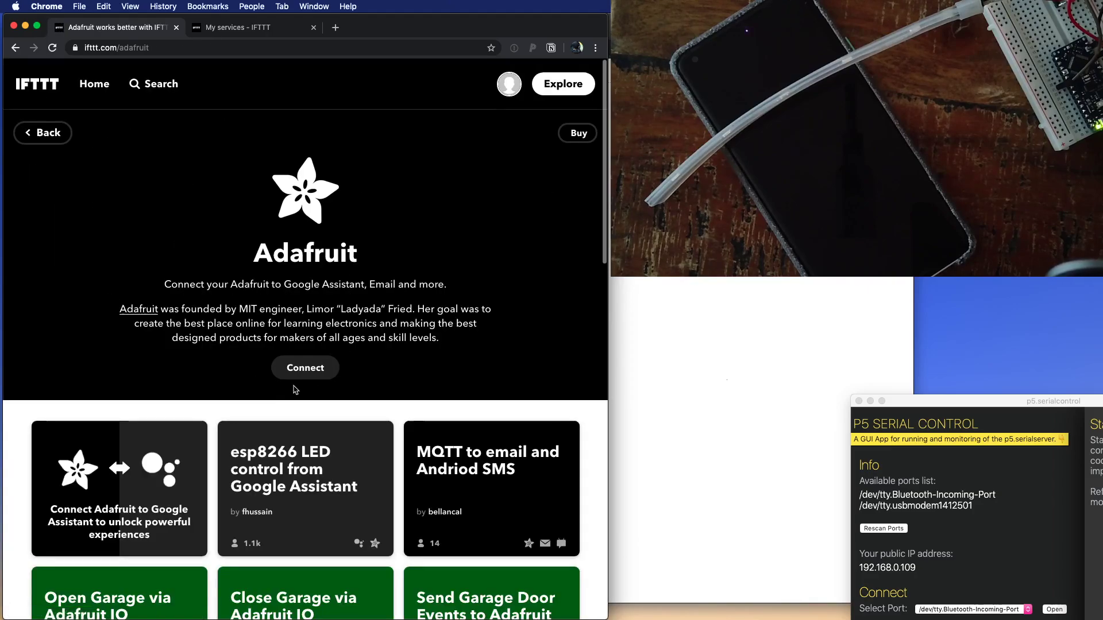
Connect the Adafruit service and authorize IFTTT to access the Adafruit account.
scroll(294, 390, "down", 3)
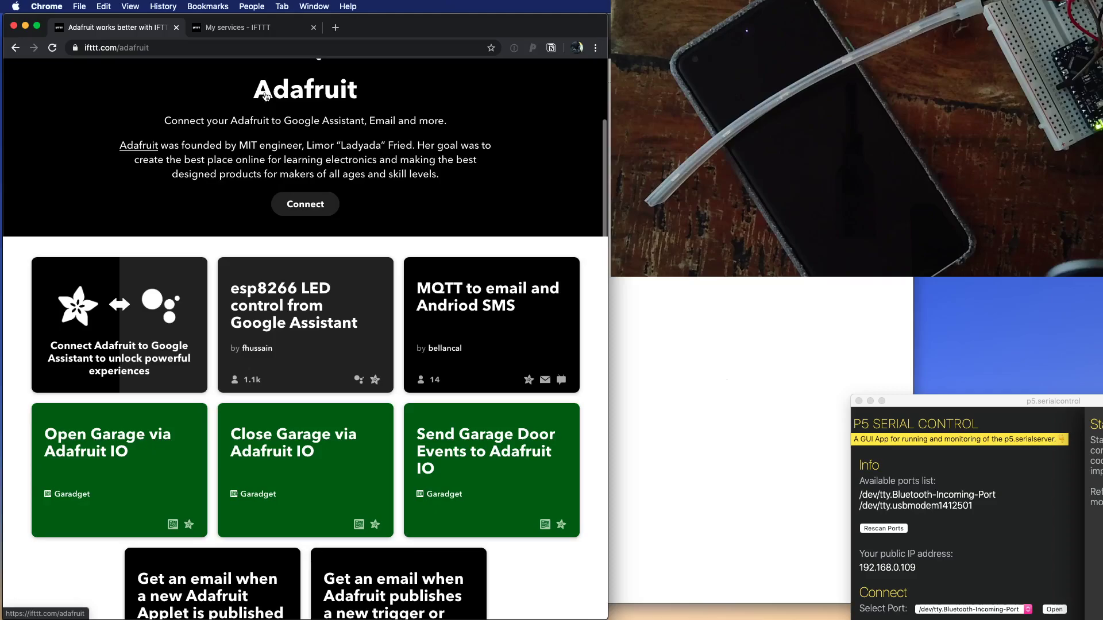
scroll(258, 115, "down", 1)
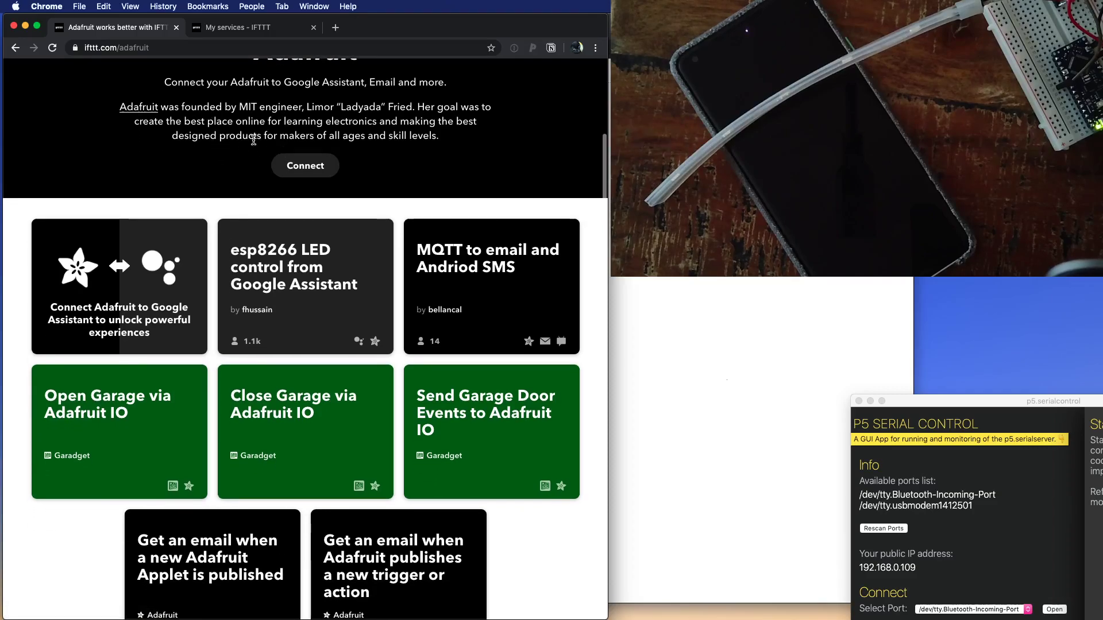
scroll(253, 140, "up", 5)
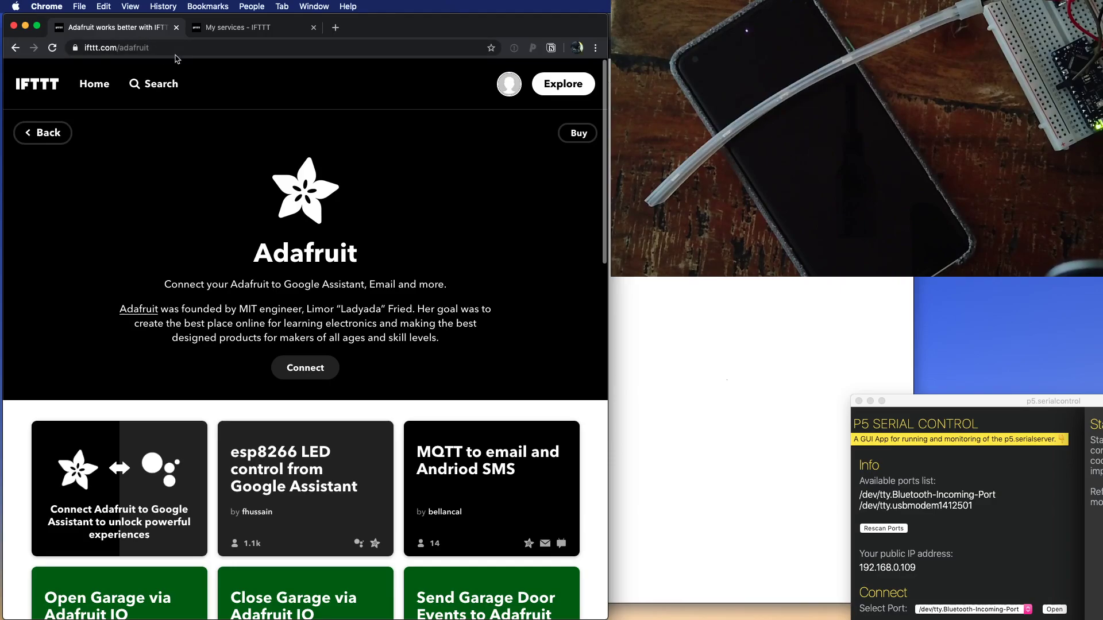
left_click(294, 366)
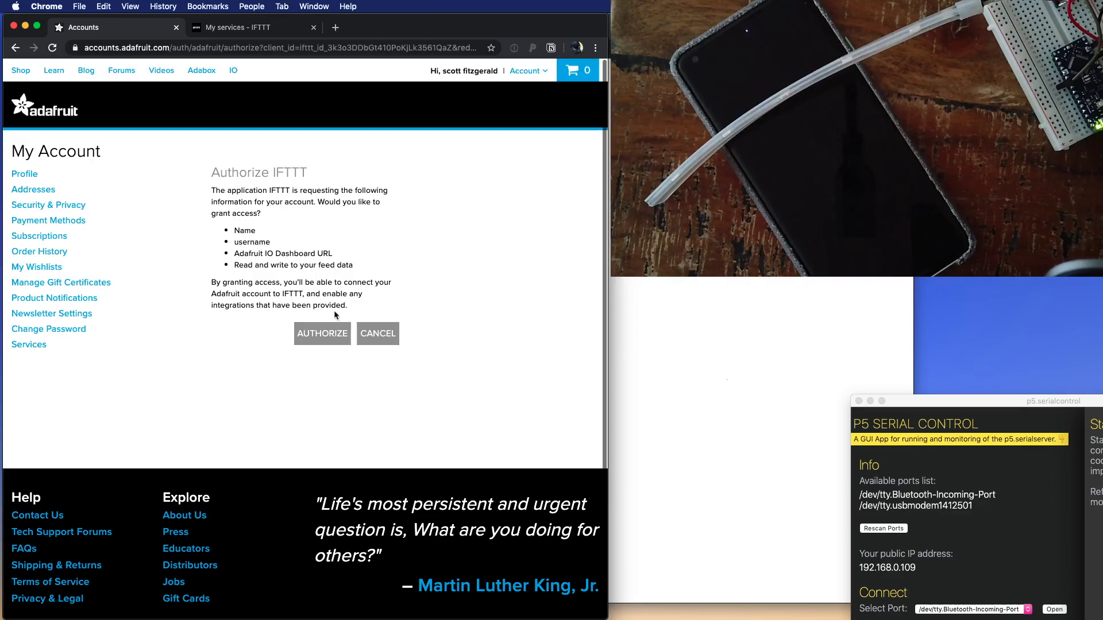
left_click(311, 336)
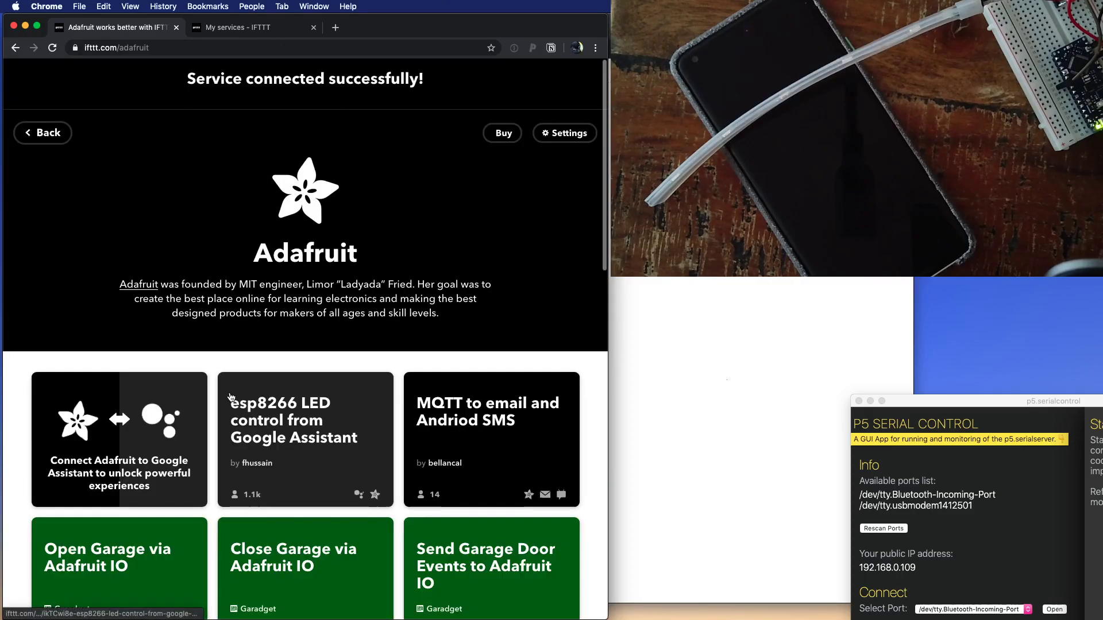
Check the Adafruit service's account info shows Active, then return to its service page.
left_click(560, 133)
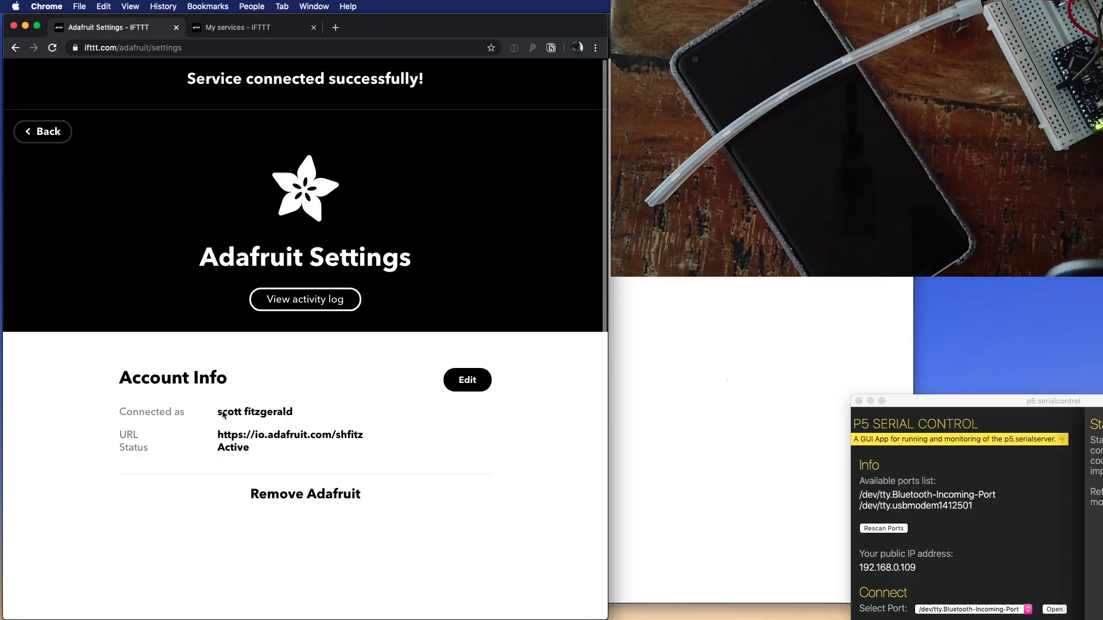
scroll(224, 413, "down", 3)
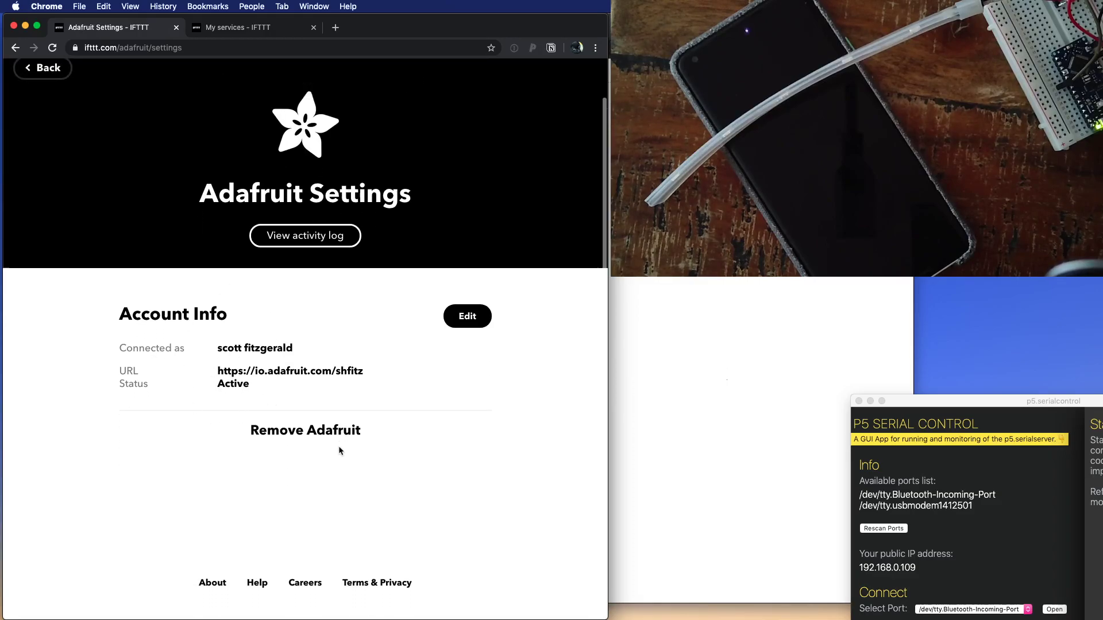
scroll(301, 355, "up", 3)
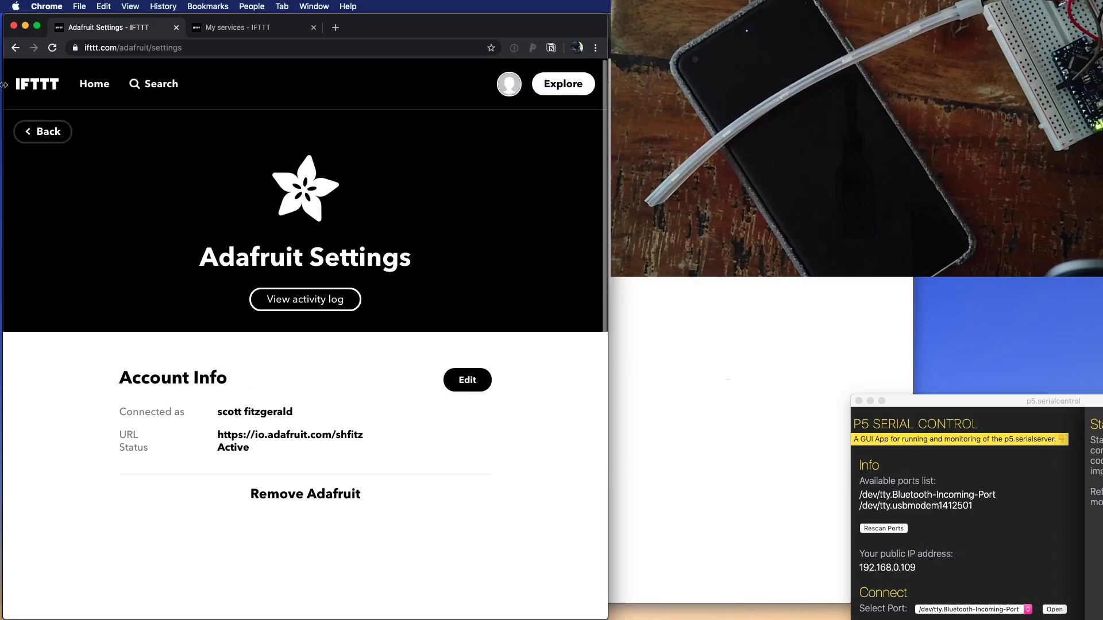
left_click(45, 134)
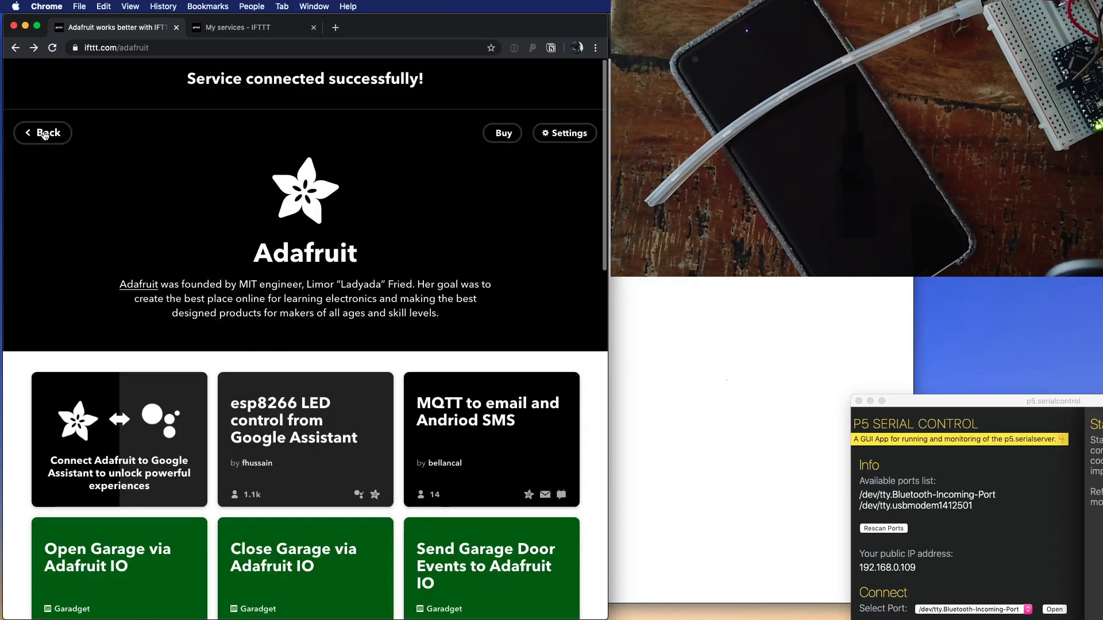
Filter My services for 'google', verify Google Assistant's connection settings, then return to My services.
left_click(231, 28)
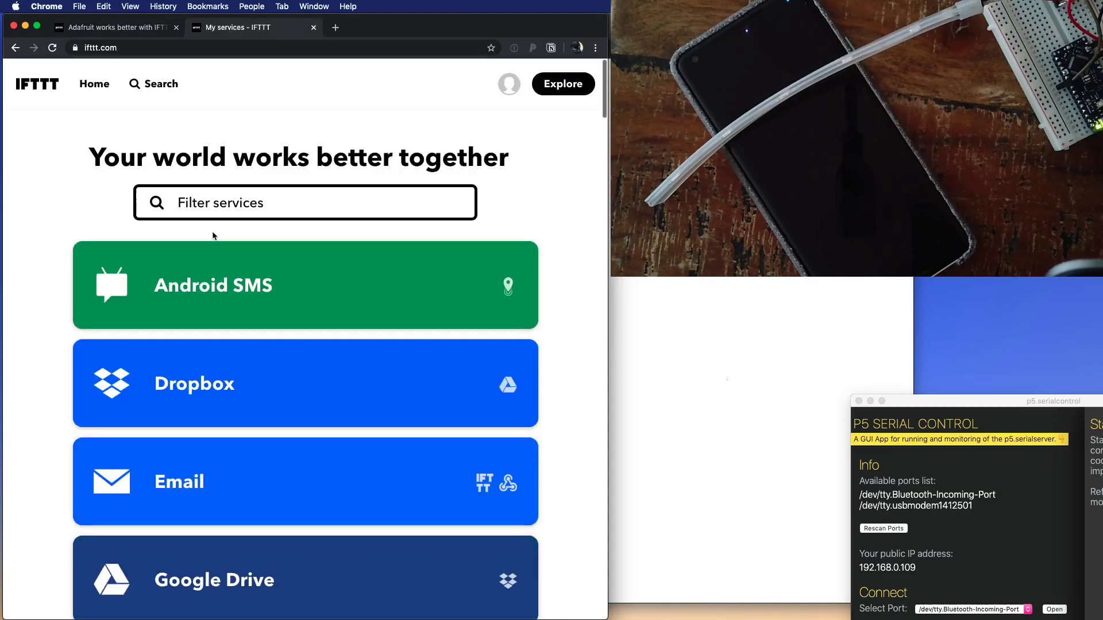
type("google")
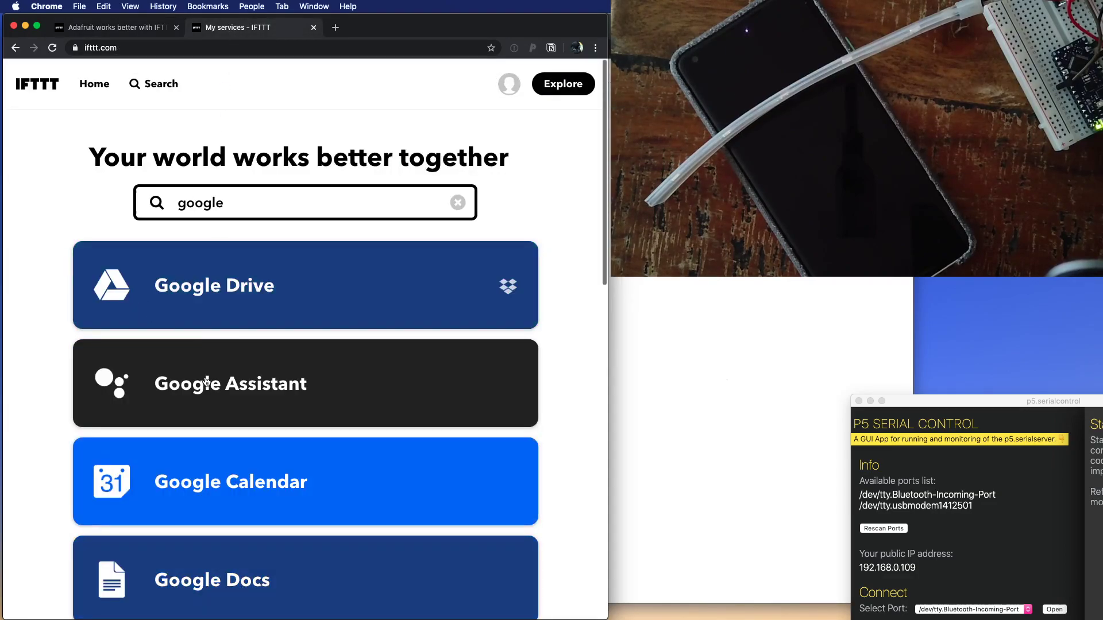
left_click(207, 381)
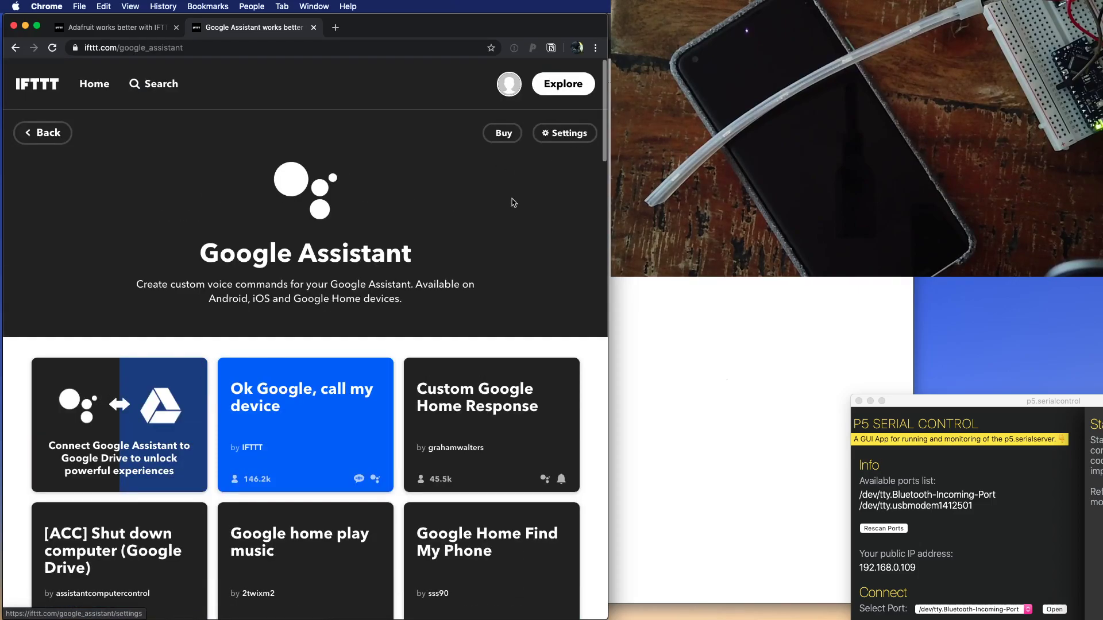
left_click(553, 138)
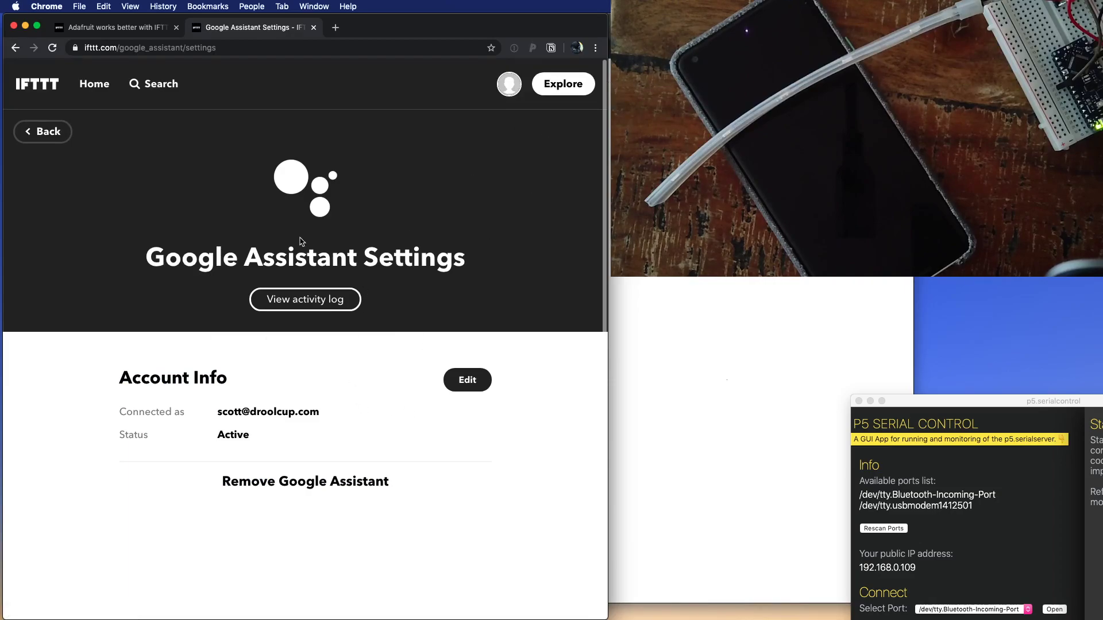
key("super+bracketleft")
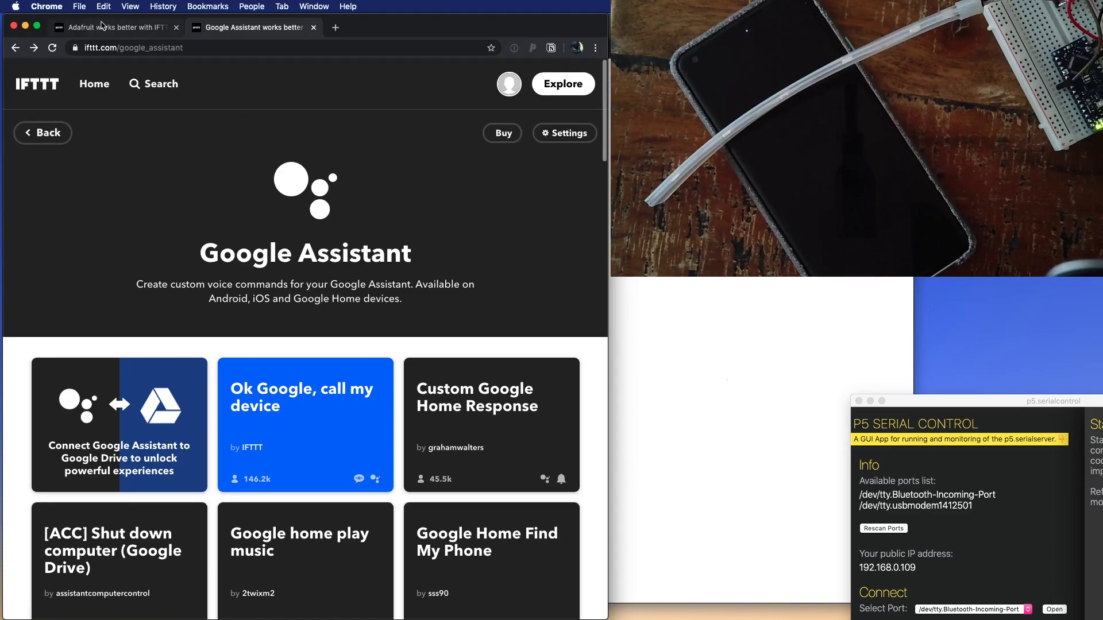
left_click(41, 87)
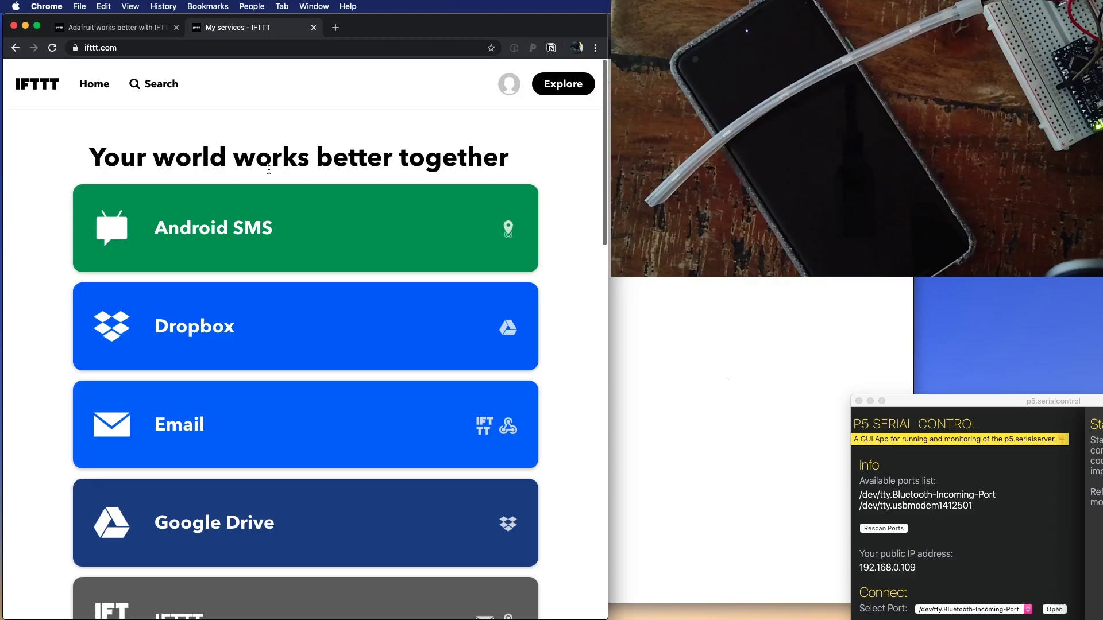
From the Explore page, begin a new applet via 'Make your own Applets from scratch'.
left_click(152, 85)
left_click(555, 93)
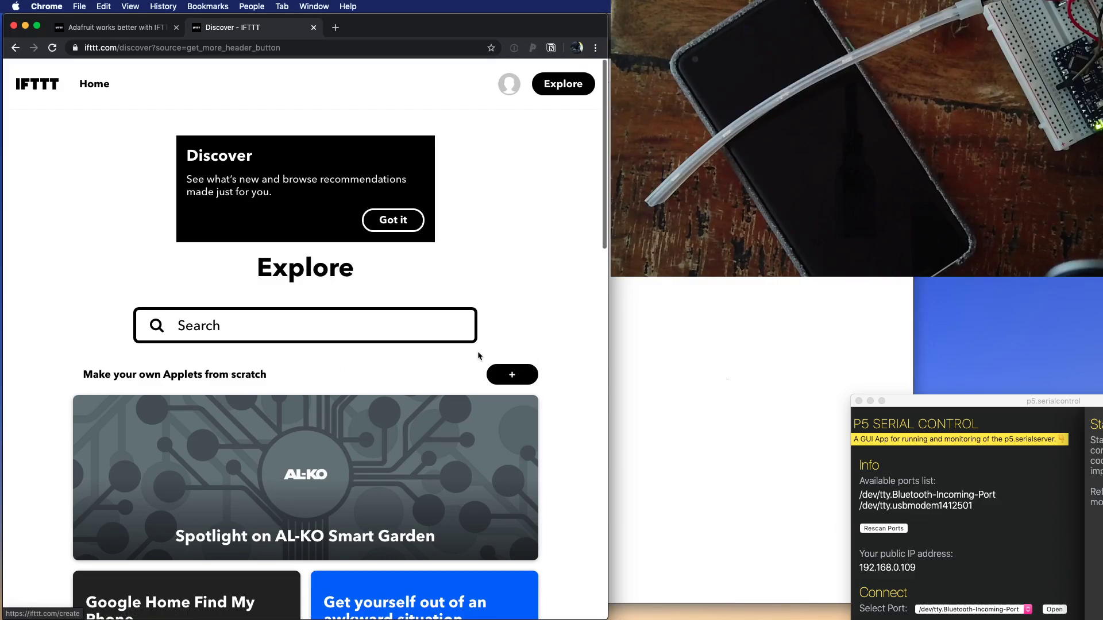
left_click(520, 375)
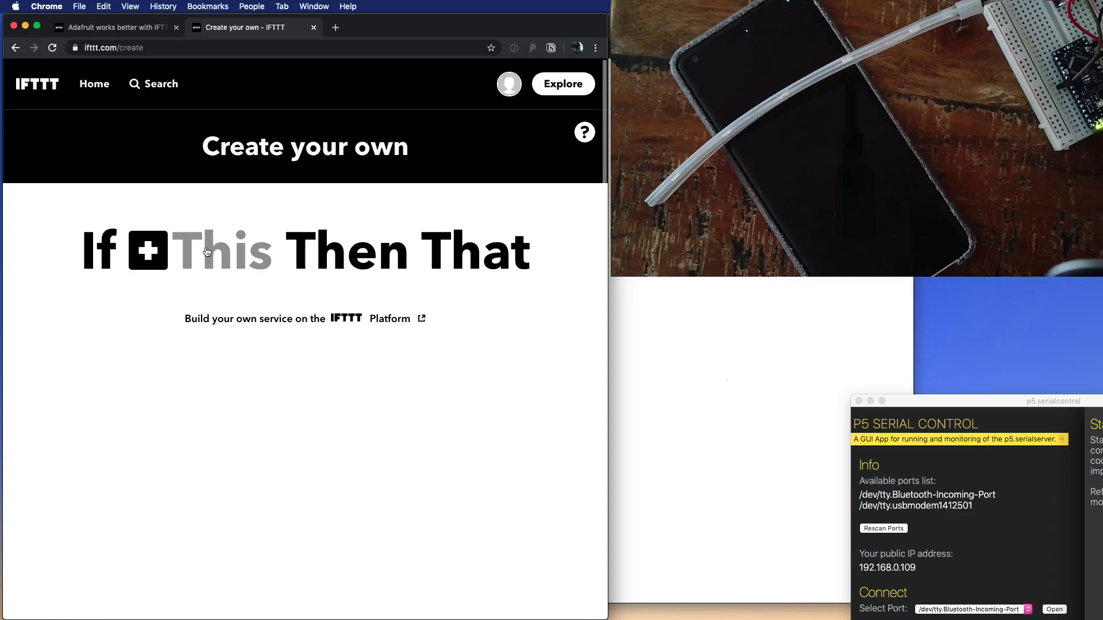
Under + This, search 'goo' and select Google Assistant as the trigger service.
left_click(155, 260)
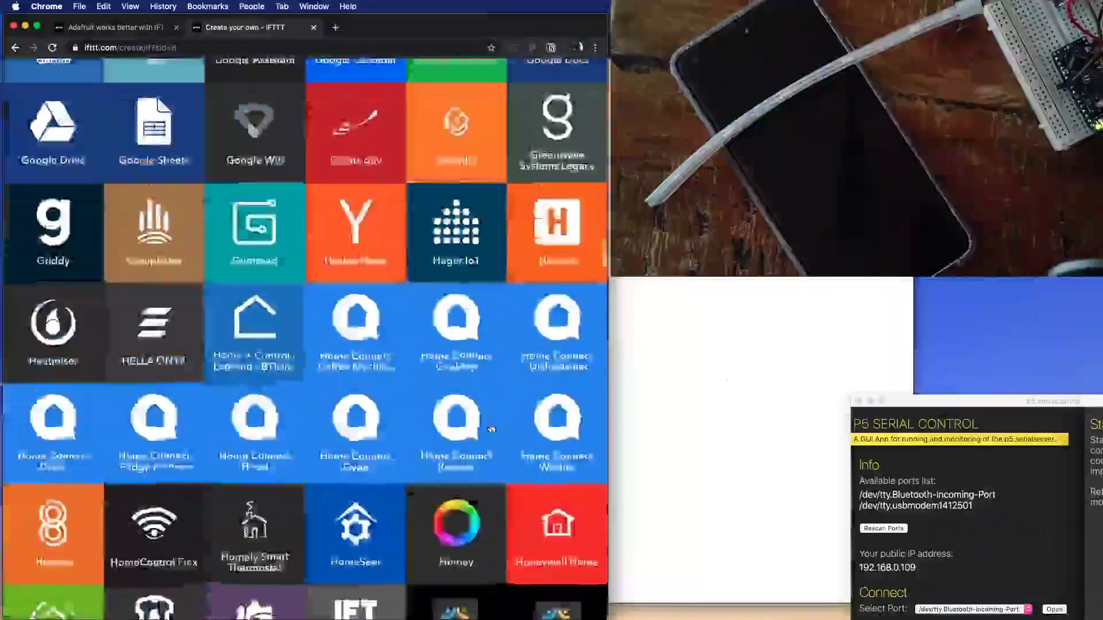
scroll(491, 429, "up", 15)
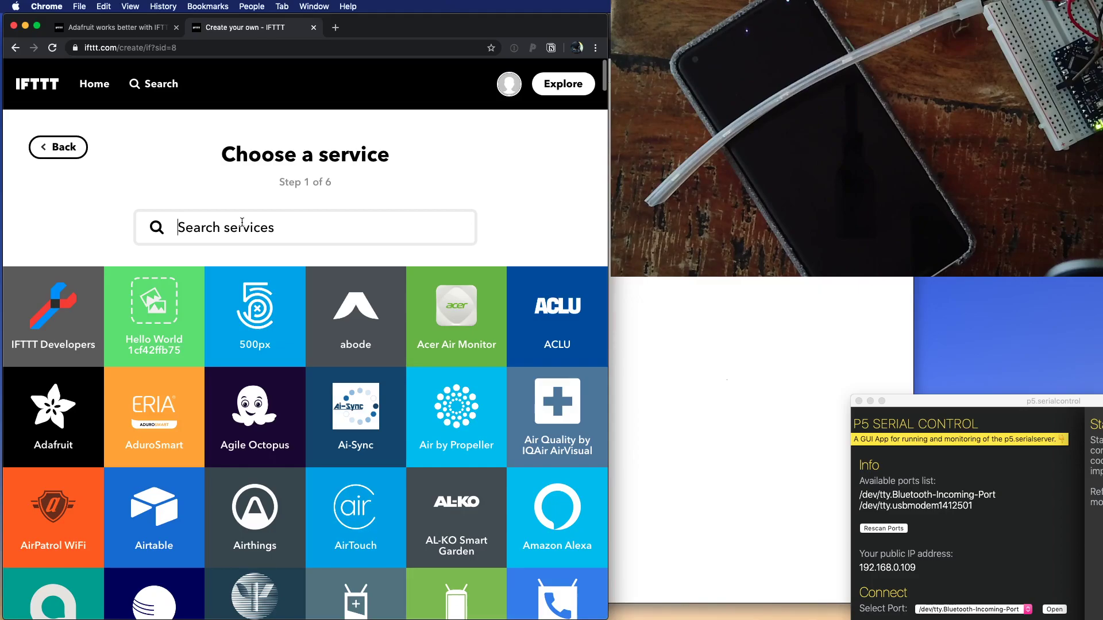
type("goo")
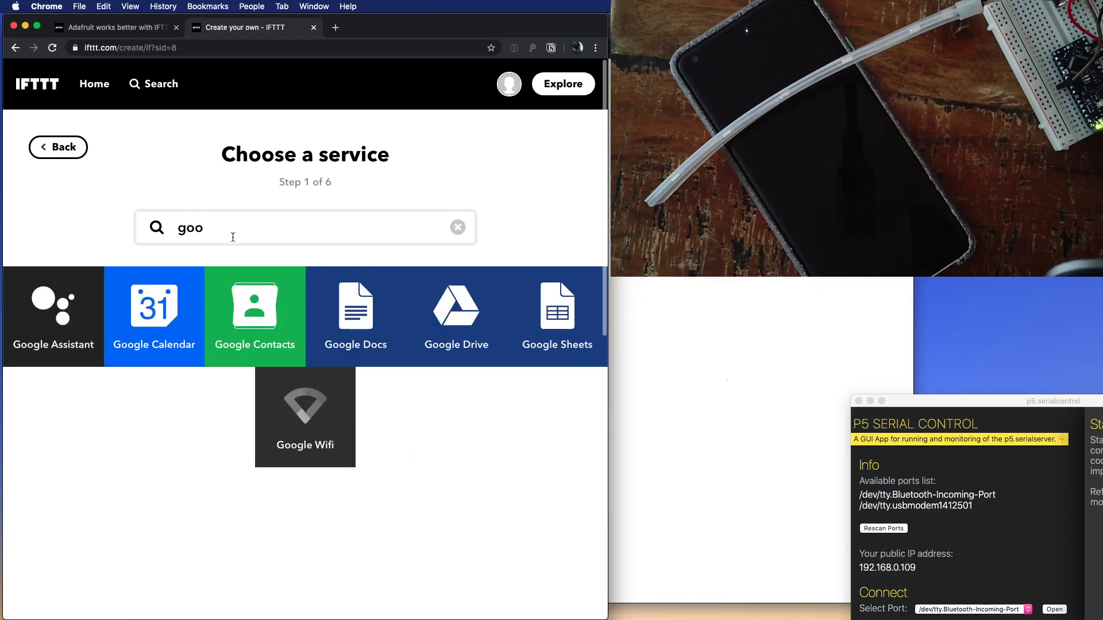
left_click(68, 324)
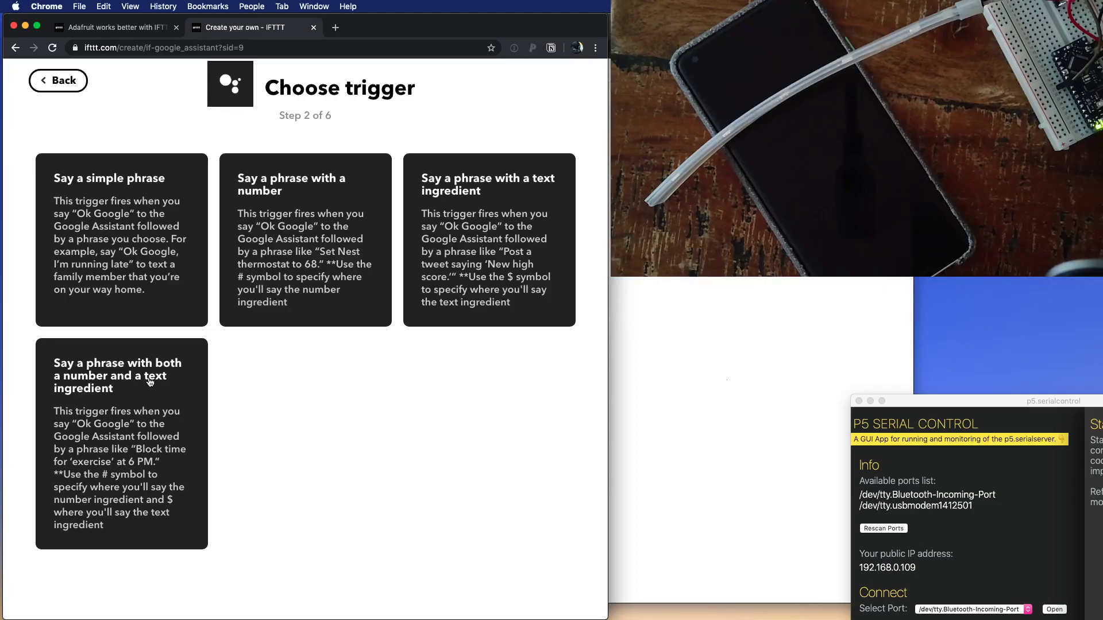
Choose 'Say a phrase with a number' and enter the phrase 'Set the LED brightness to #'.
left_click(291, 243)
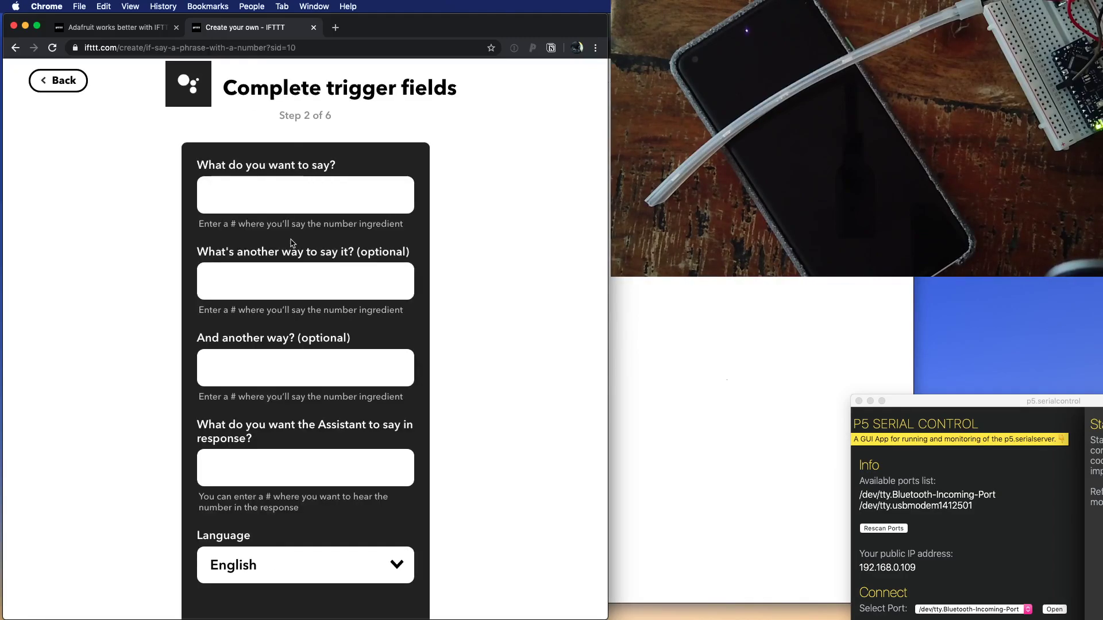
left_click(276, 198)
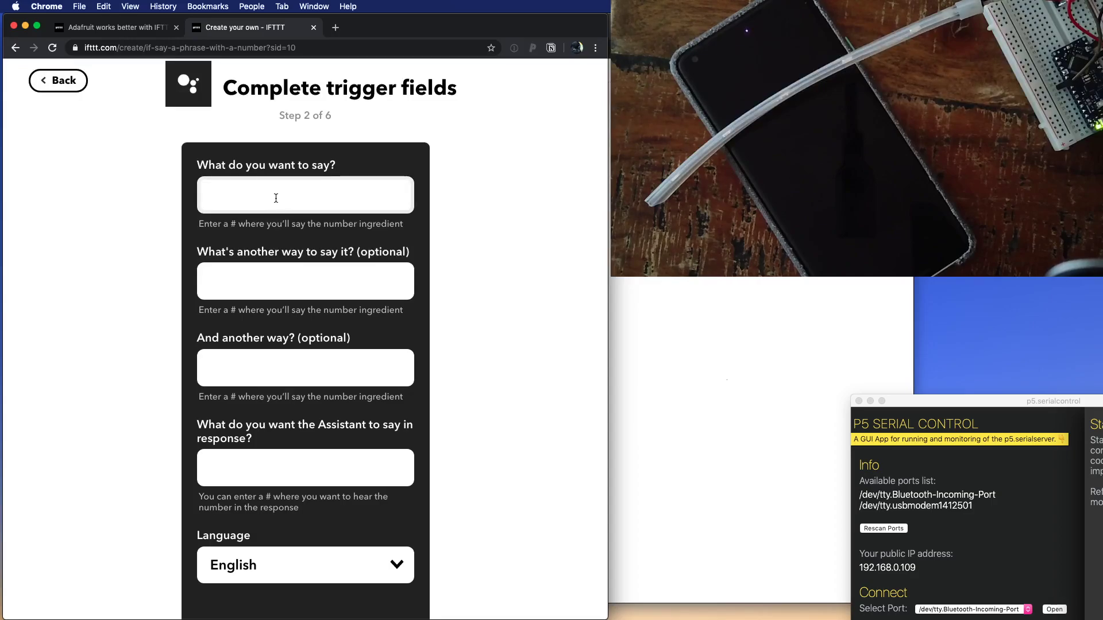
type("Set the LED brigh")
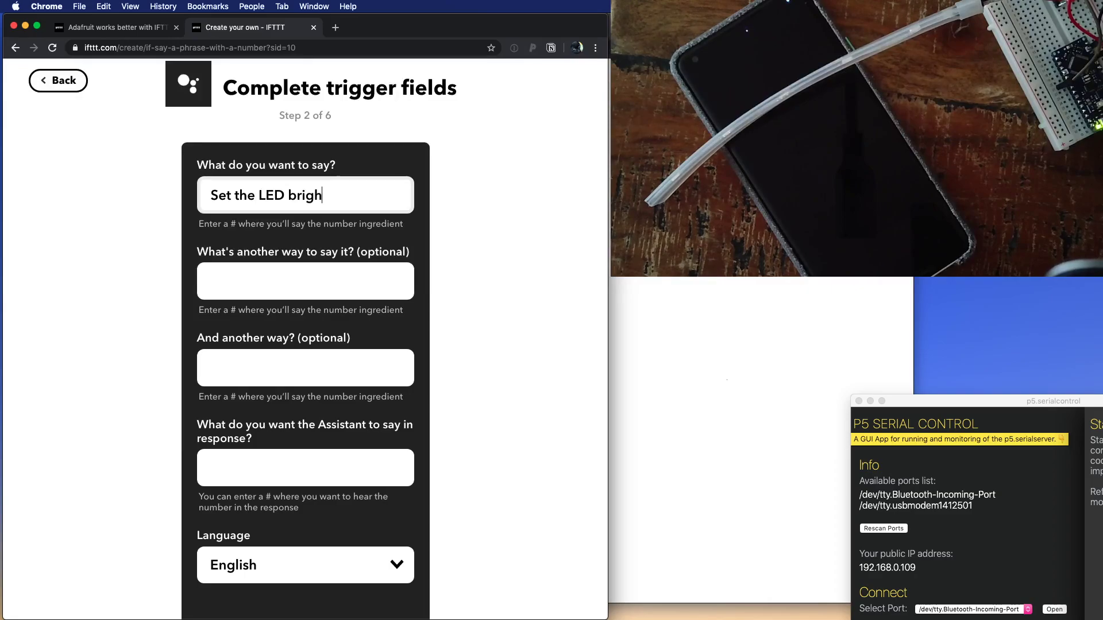
type("tness to #")
Add the alternative phrase 'Turn the LEDs to level #'.
left_click(333, 284)
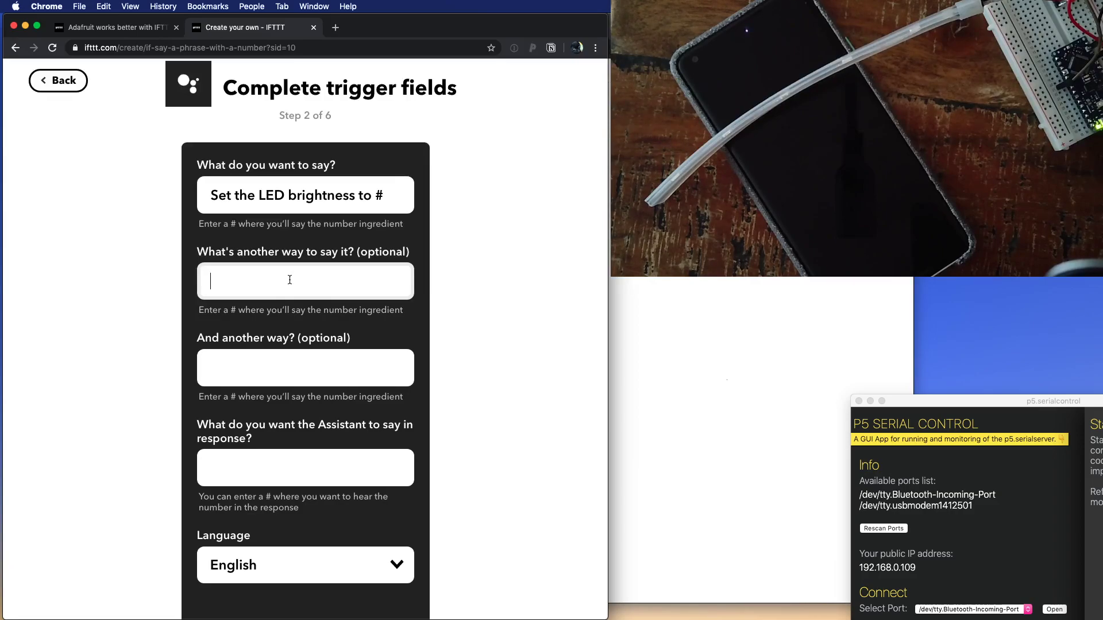
type("Turn the LEDs to b")
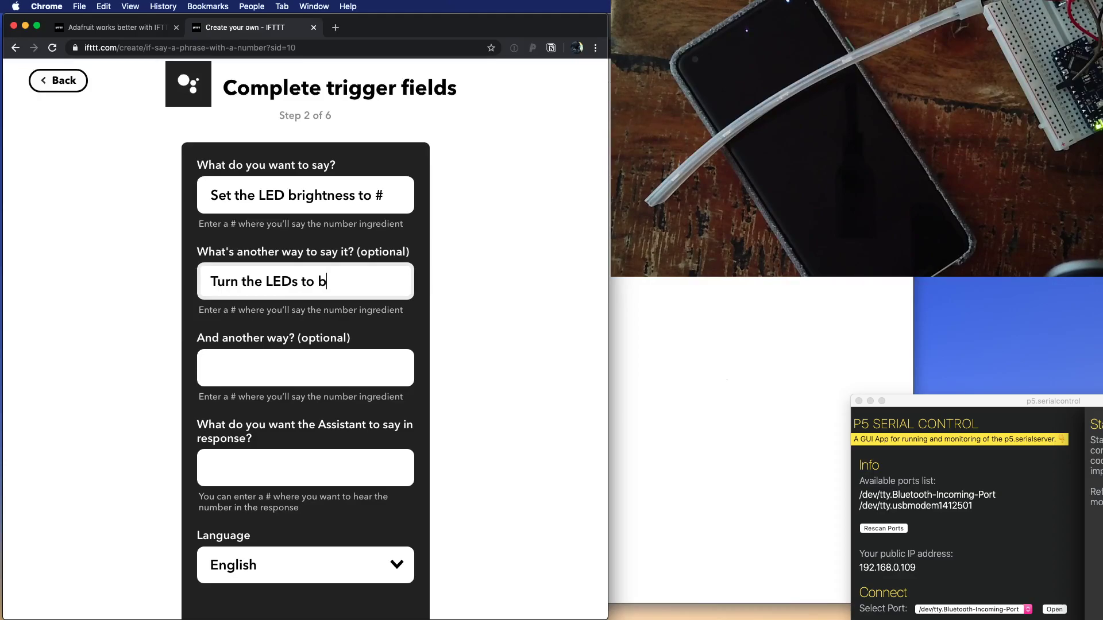
key("BackSpace")
type("level #")
scroll(305, 355, "down", 2)
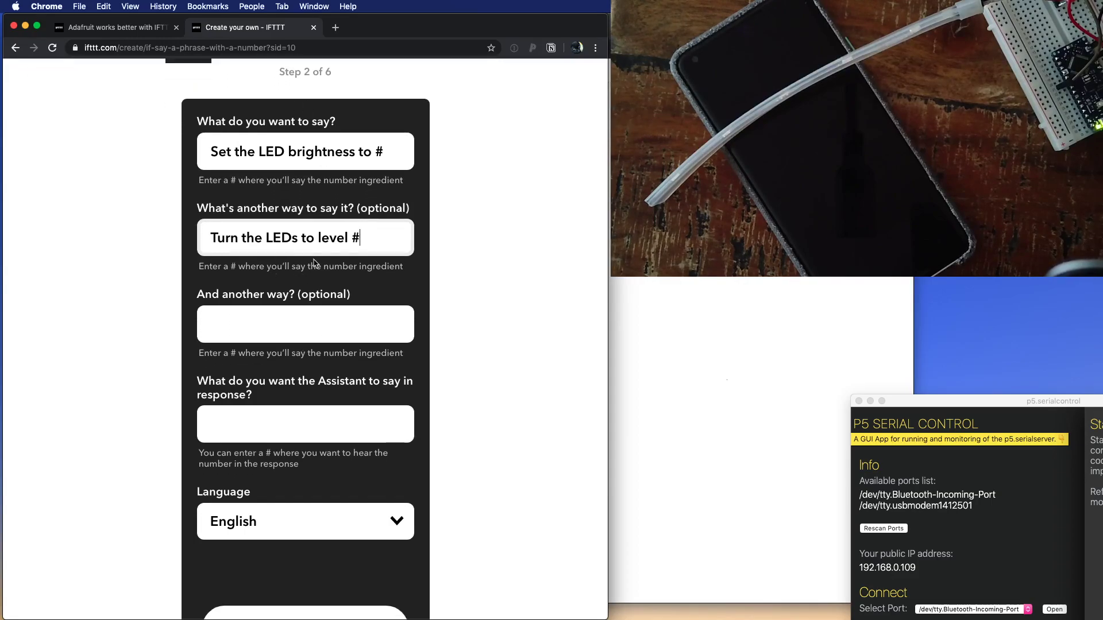
Enter the reply 'I have sent your message and the LEDs will change brightness shortly'.
left_click(257, 424)
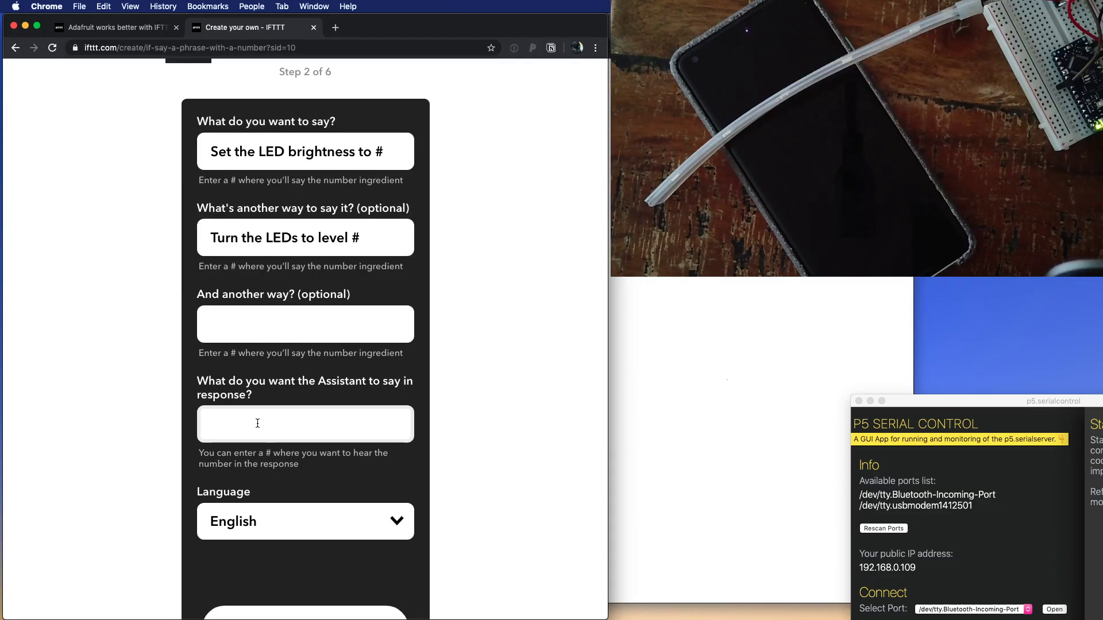
scroll(258, 423, "down", 1)
scroll(164, 409, "down", 1)
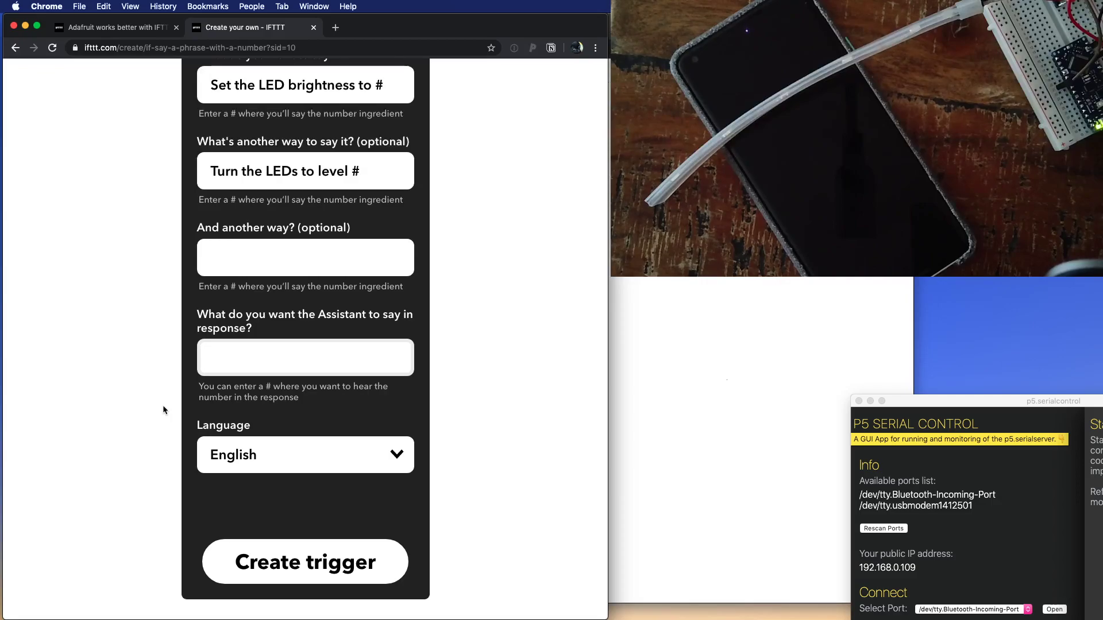
type("I have sent your")
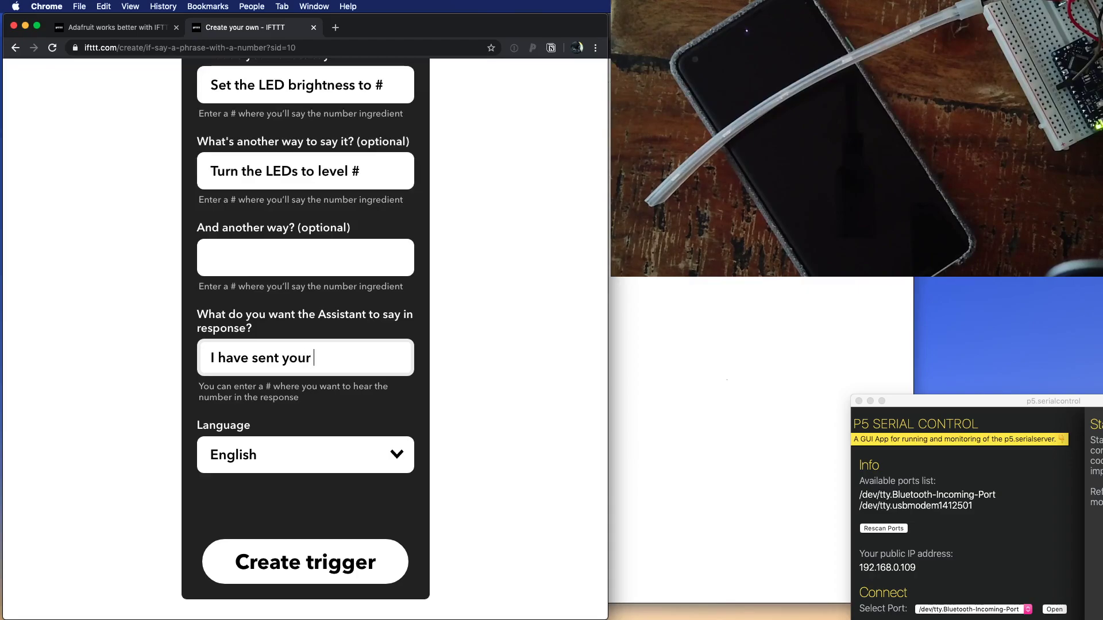
type(" message and the LEDS")
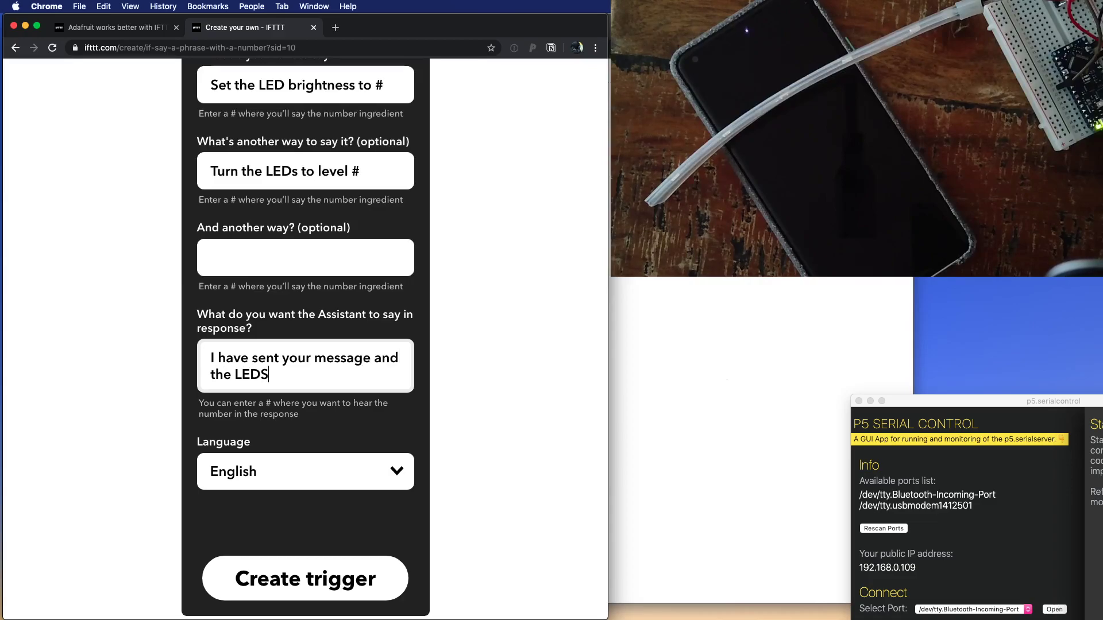
key("BackSpace")
type("s will change brig")
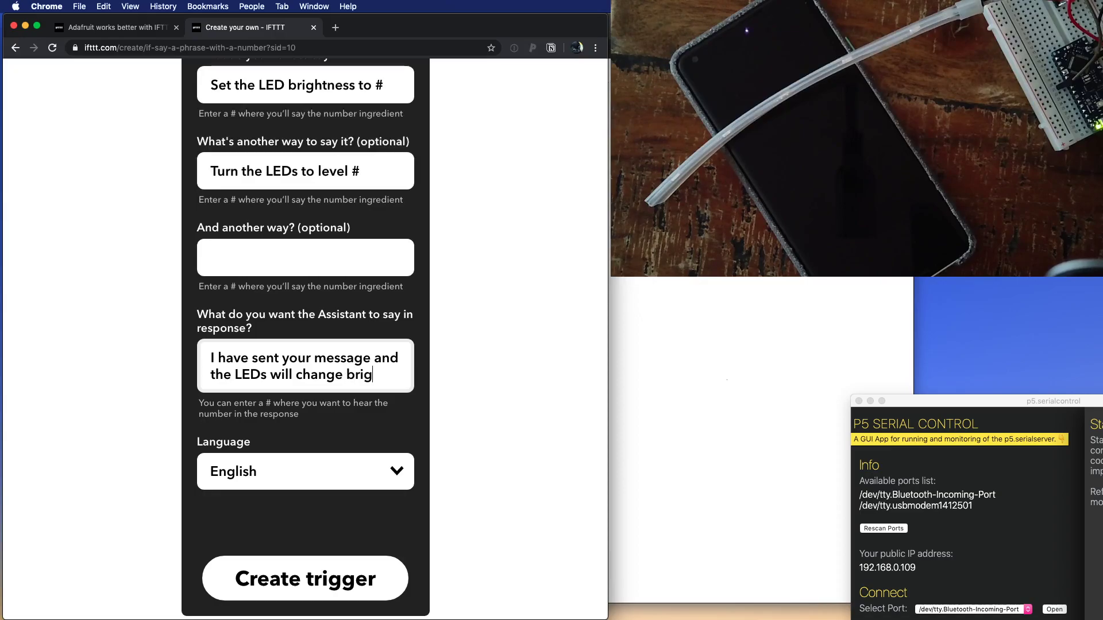
type("htness shortly")
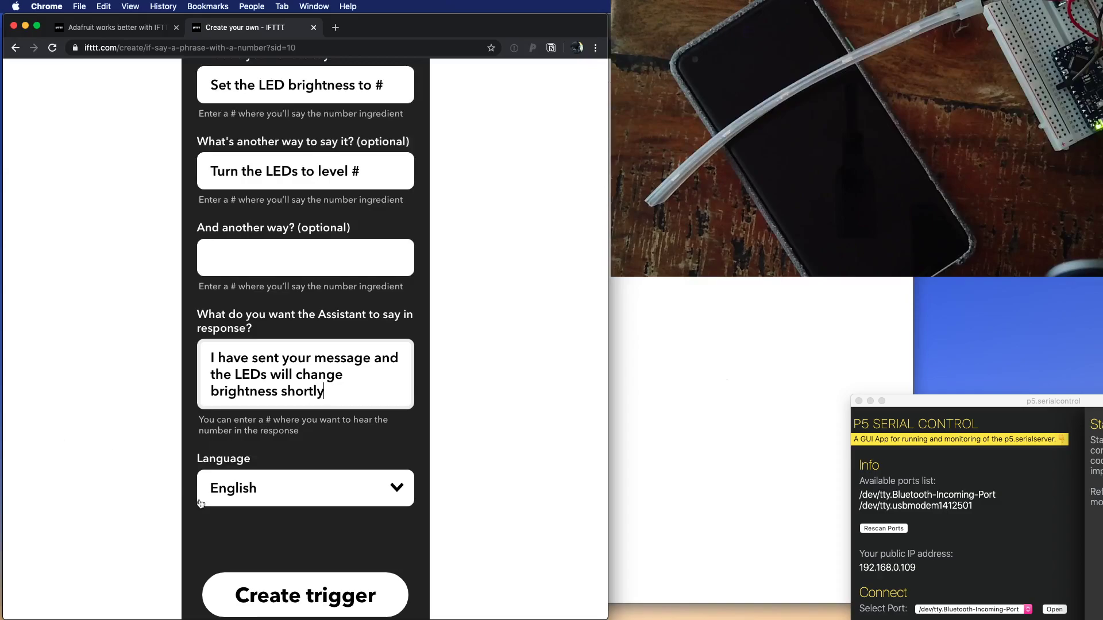
scroll(200, 504, "down", 2)
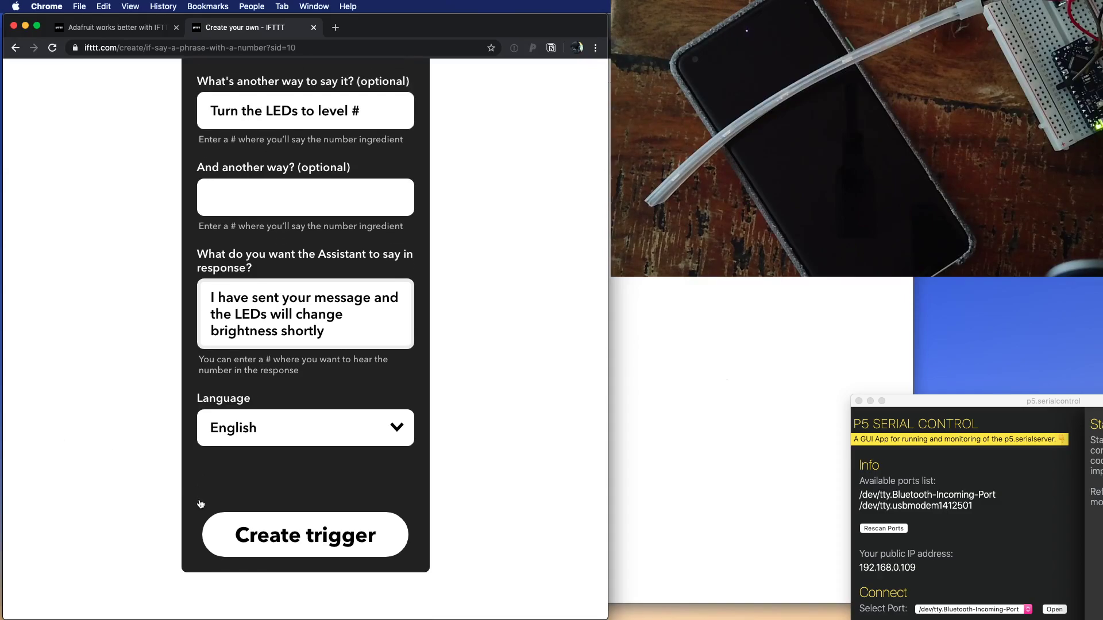
Create the trigger, then pick Adafruit as the action service under That.
left_click(266, 520)
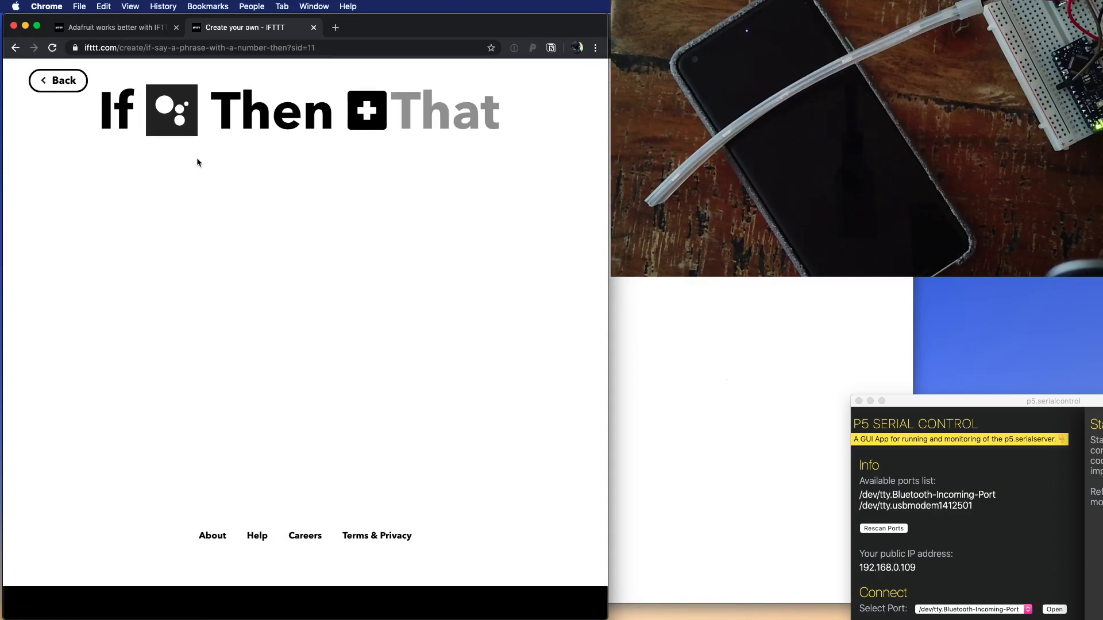
left_click(378, 120)
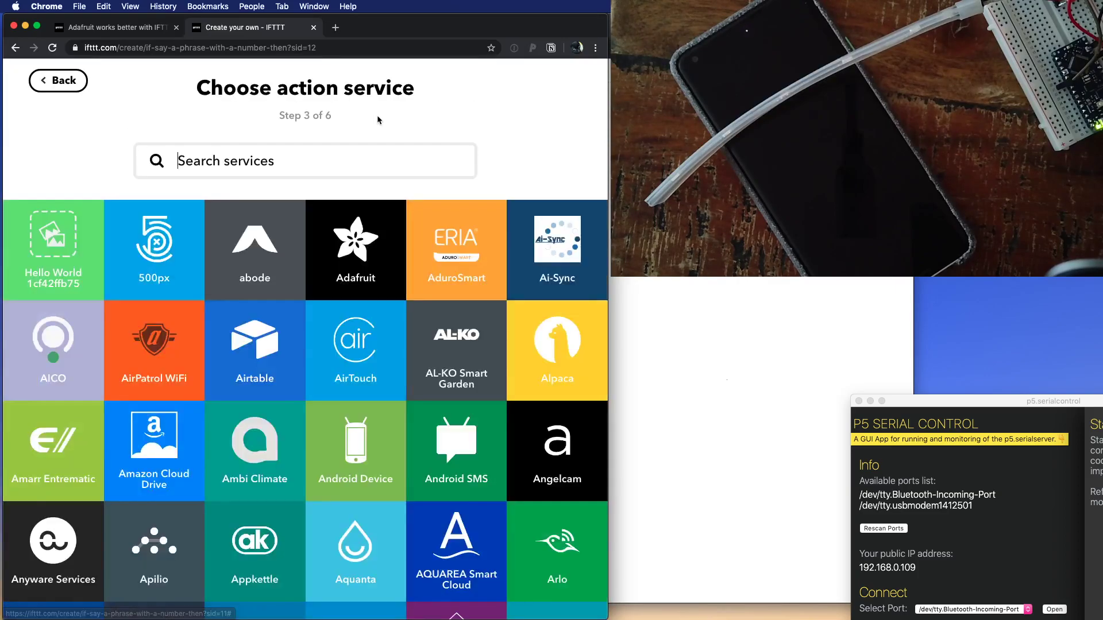
left_click(355, 260)
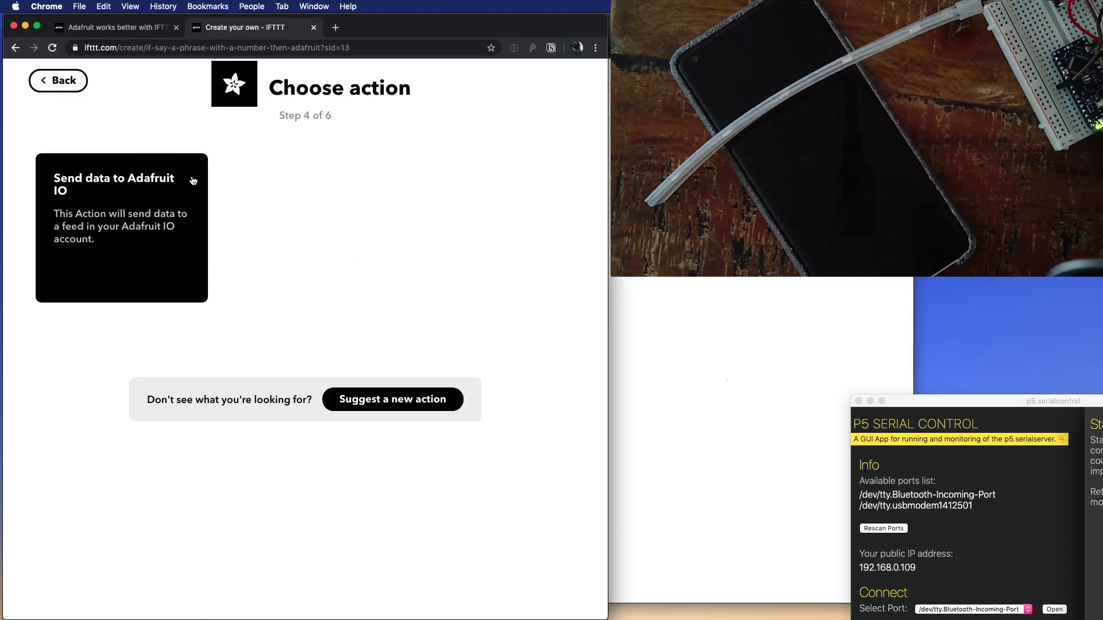
Choose Send data to Adafruit IO with feed testData and data {{NumberField}}.
left_click(161, 251)
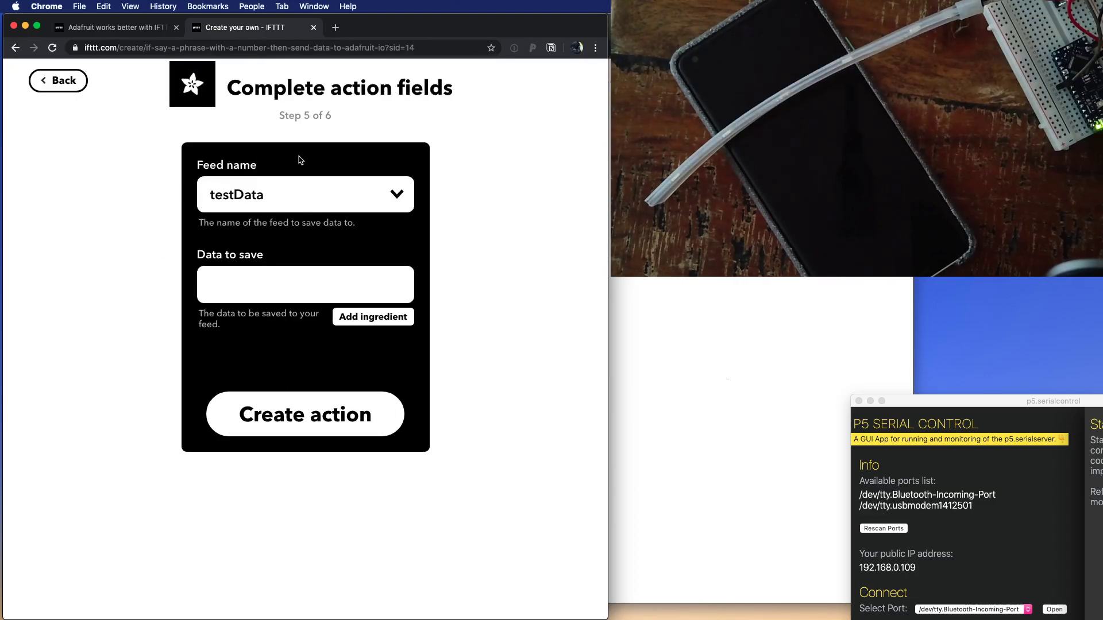
left_click(238, 189)
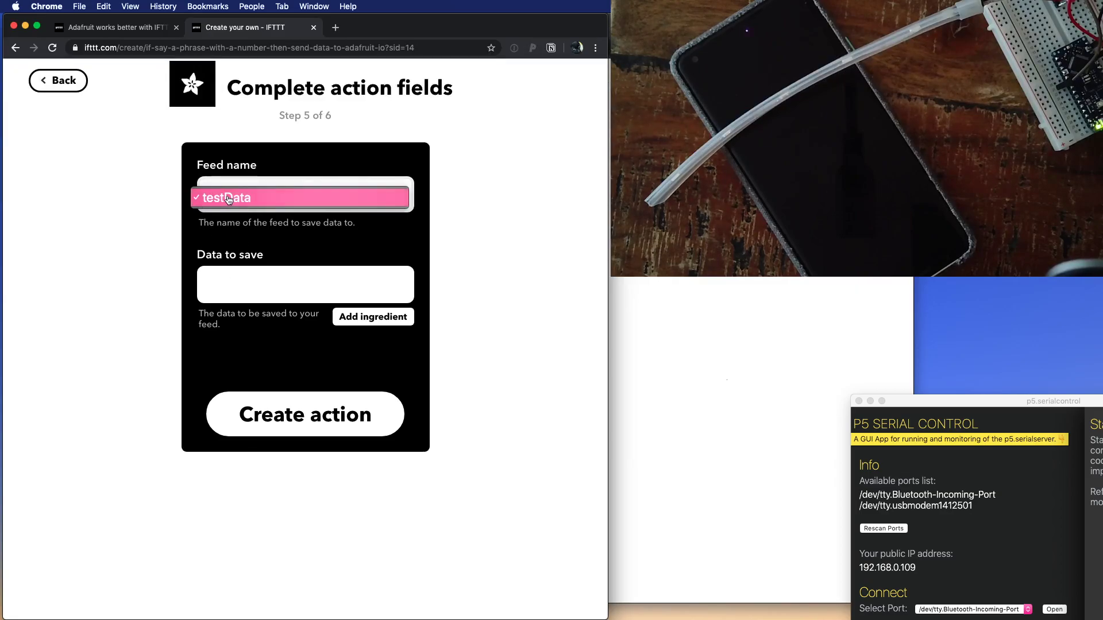
left_click(228, 199)
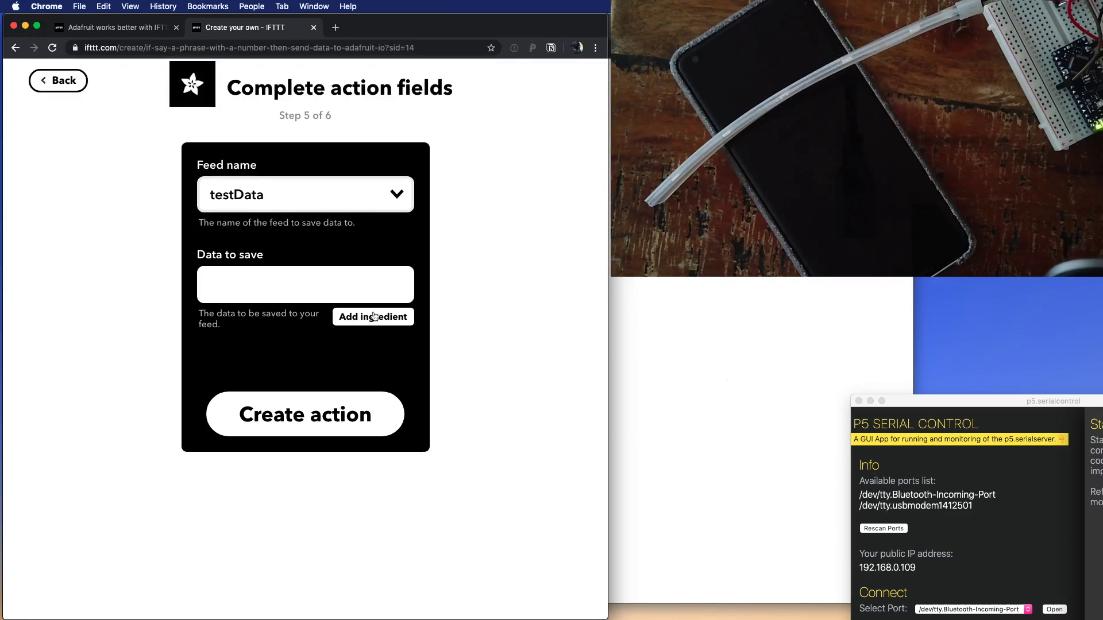
left_click(373, 317)
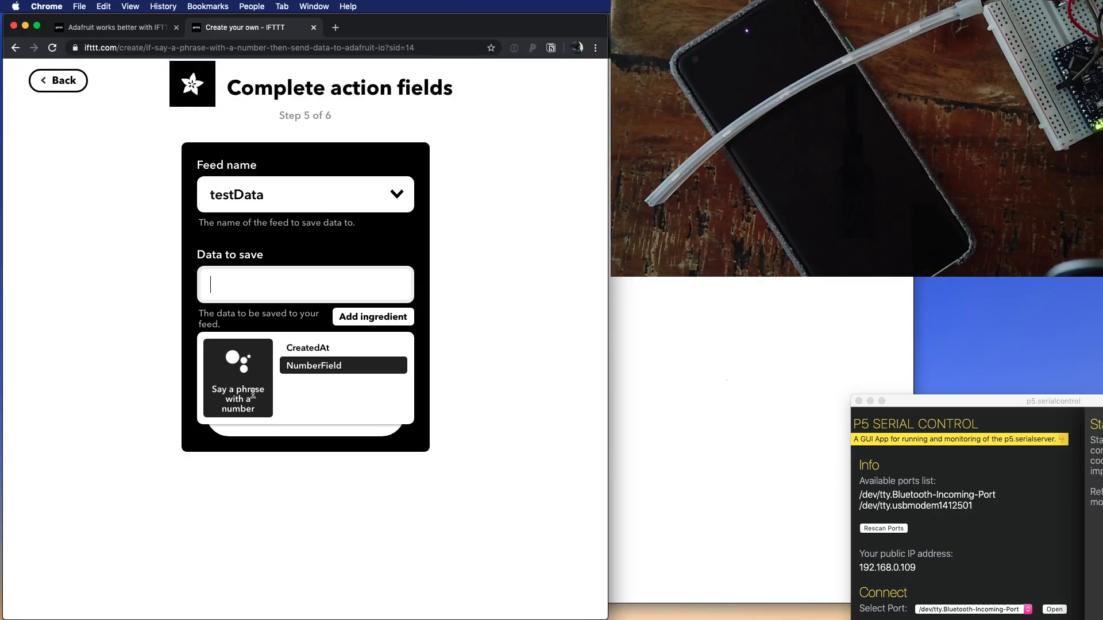
left_click(326, 366)
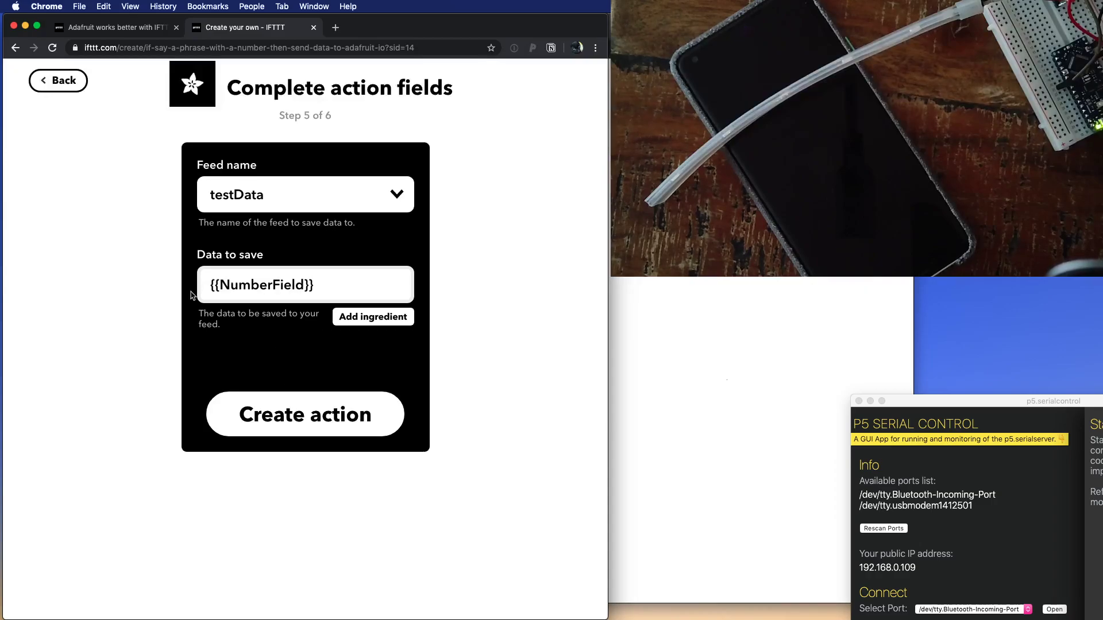
Create the action and finish the applet so it shows Connected.
left_click(308, 407)
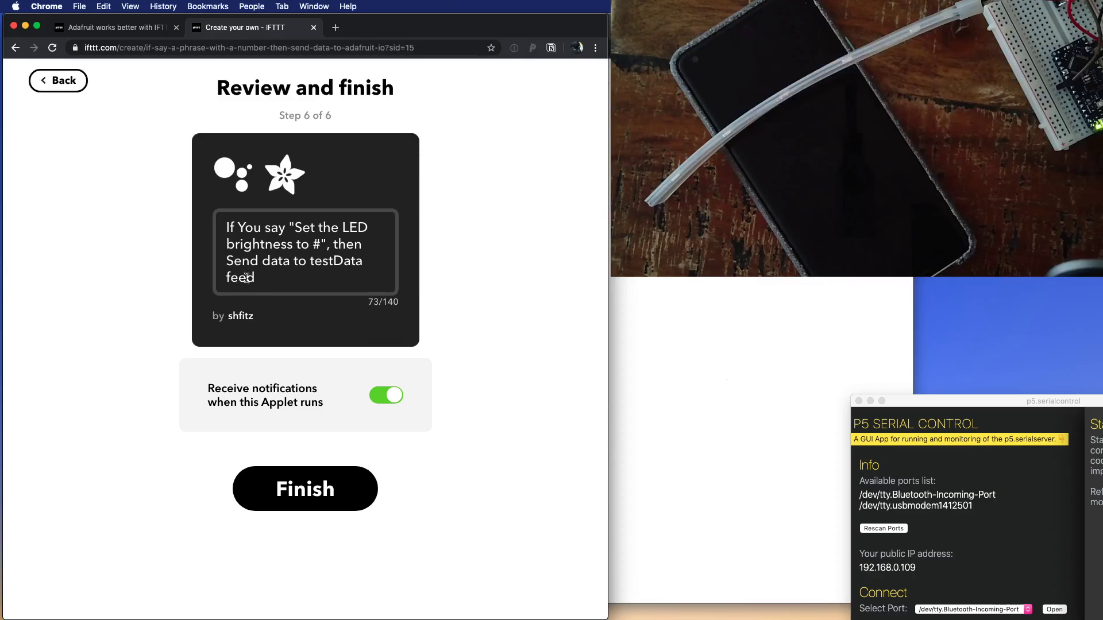
left_click(287, 489)
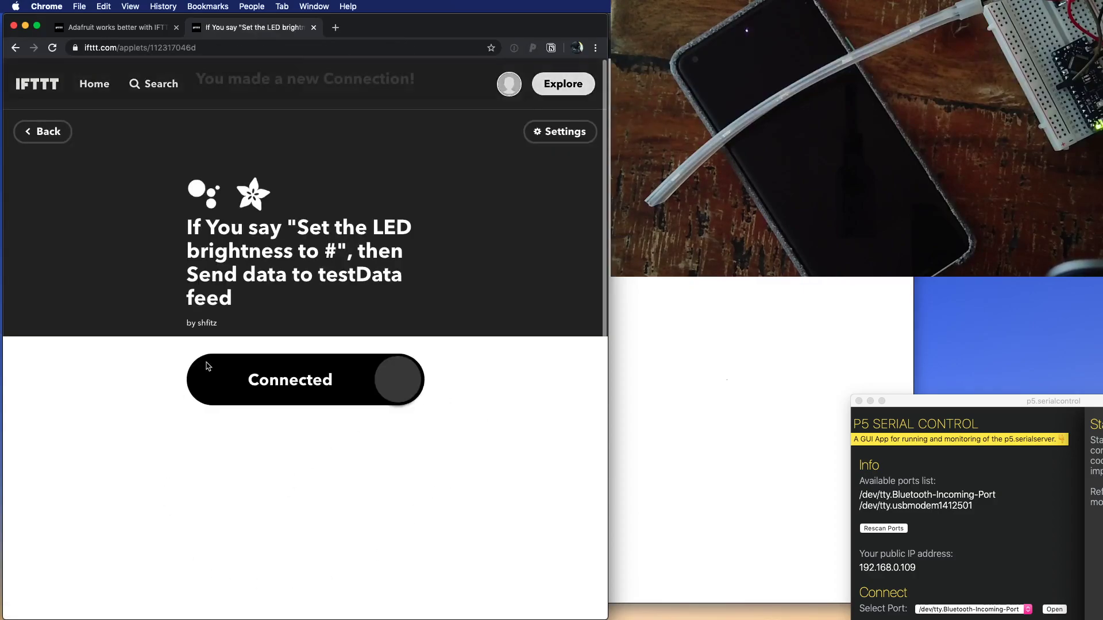
Disconnect and reconnect the LED brightness applet until it shows Connected to Google Assistant.
left_click(341, 392)
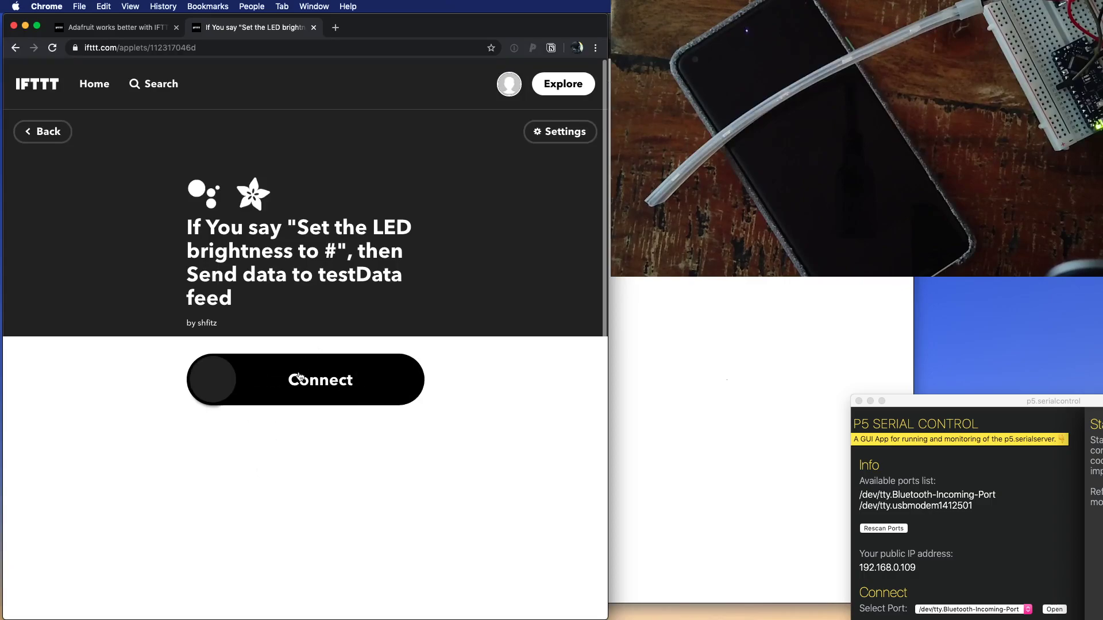
left_click(224, 381)
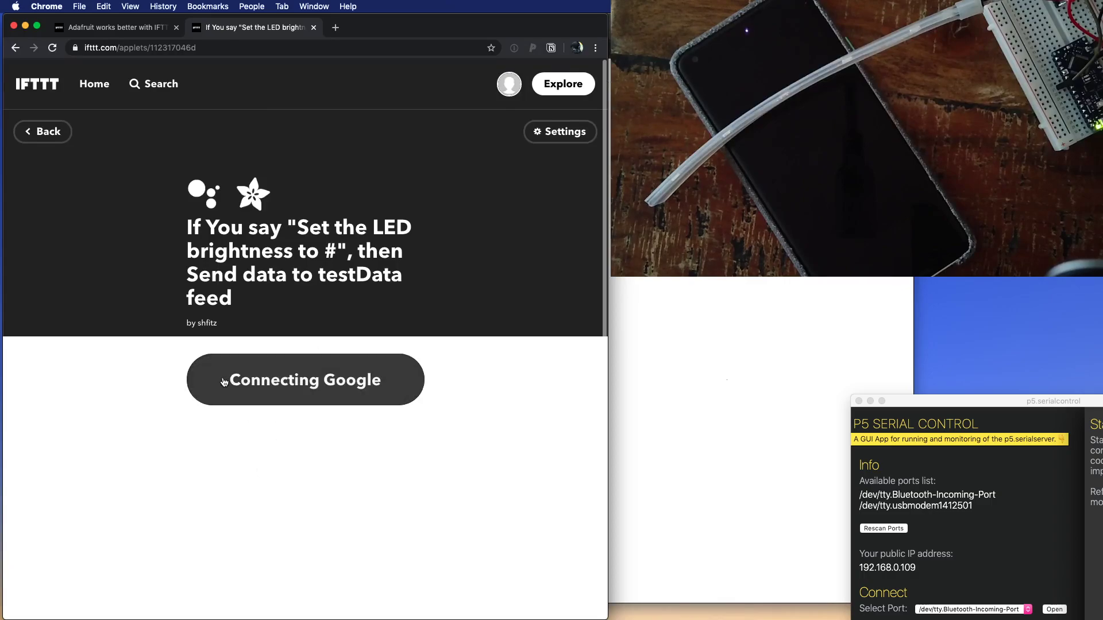
left_click(223, 381)
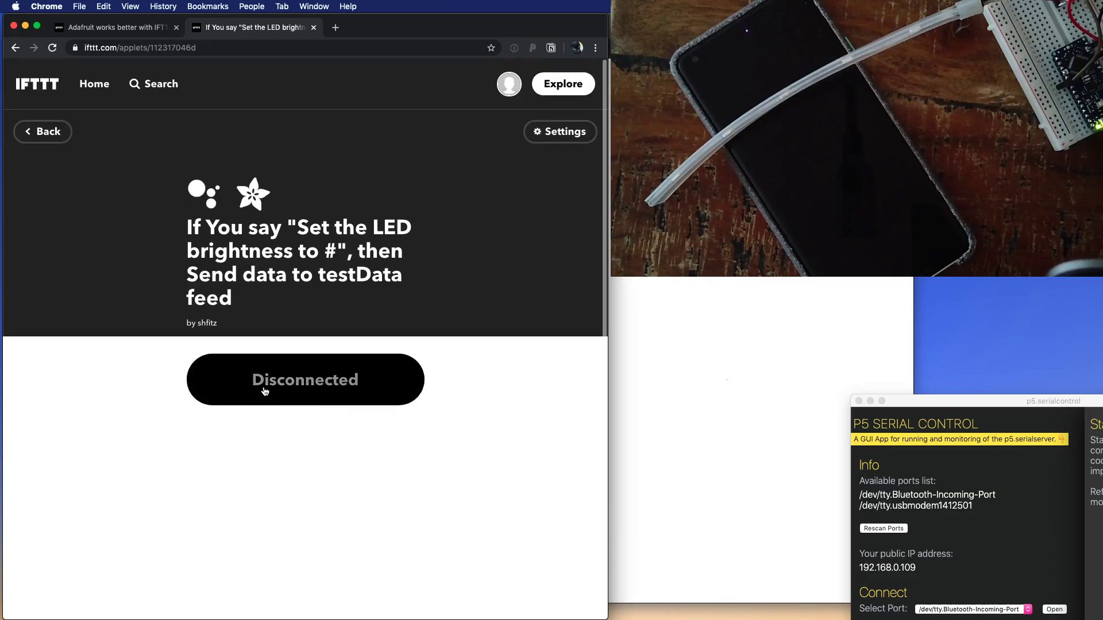
left_click(265, 392)
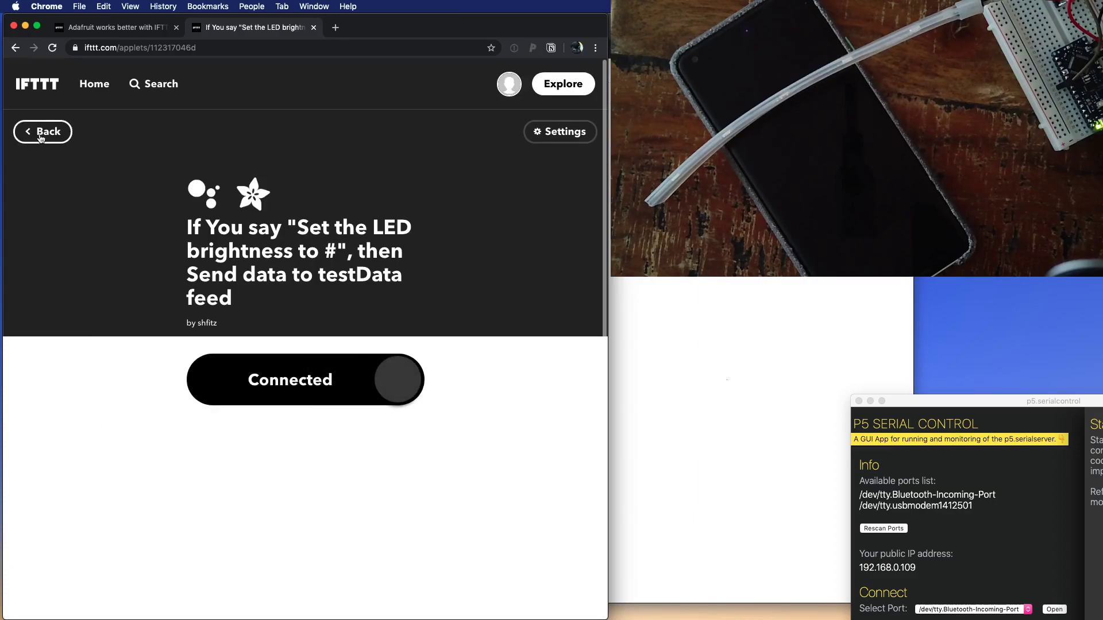
Go back to My services and open the Adafruit page to find the connected LED brightness applet.
left_click(33, 86)
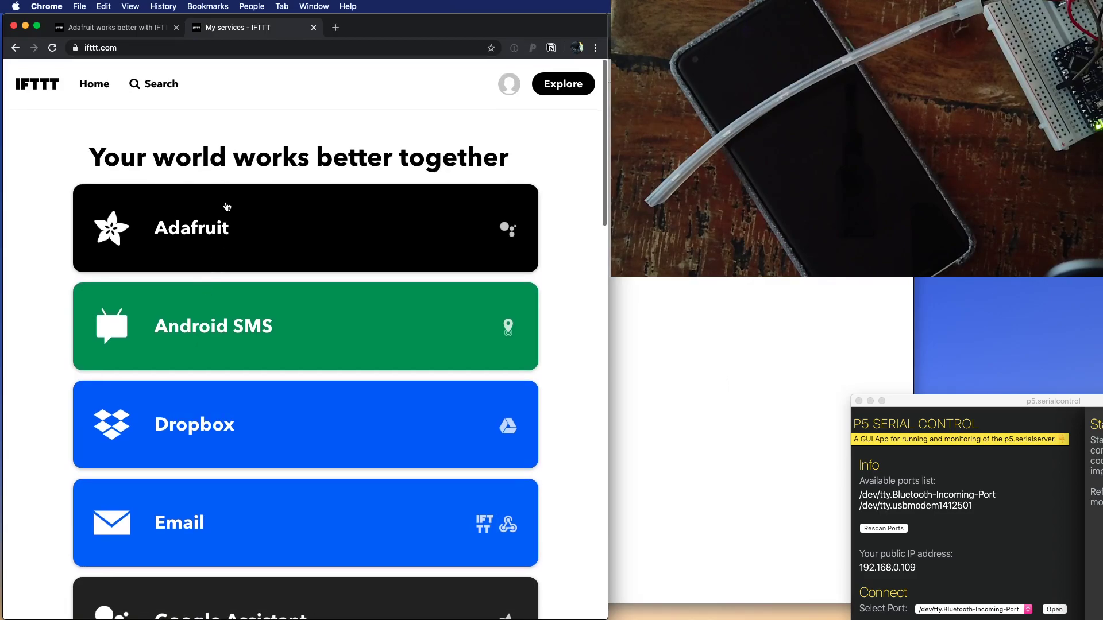
left_click(286, 222)
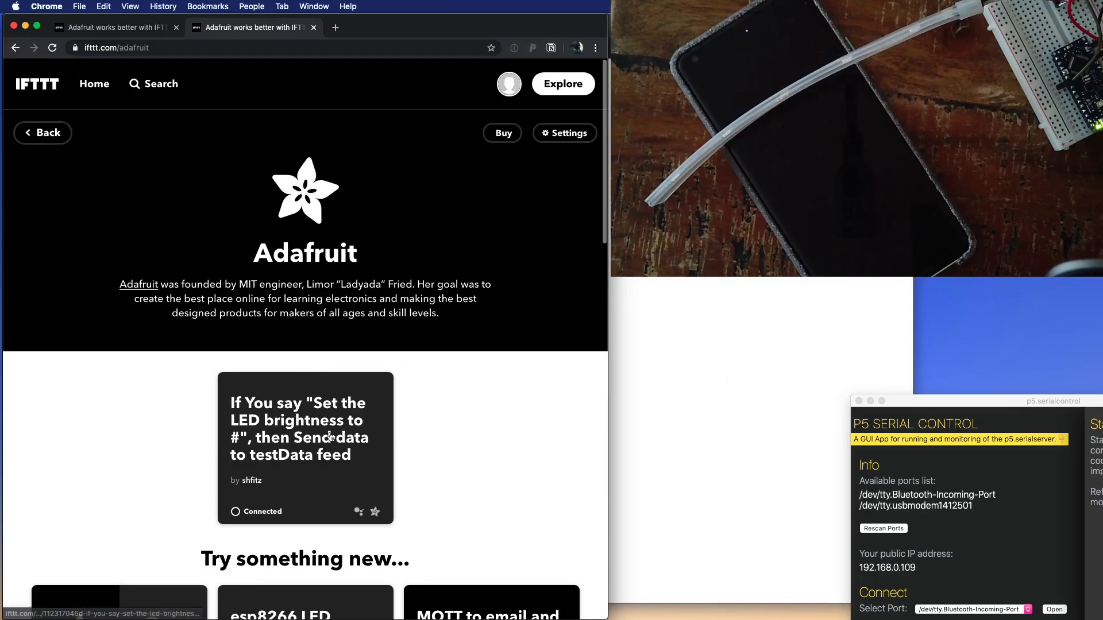
scroll(322, 422, "down", 5)
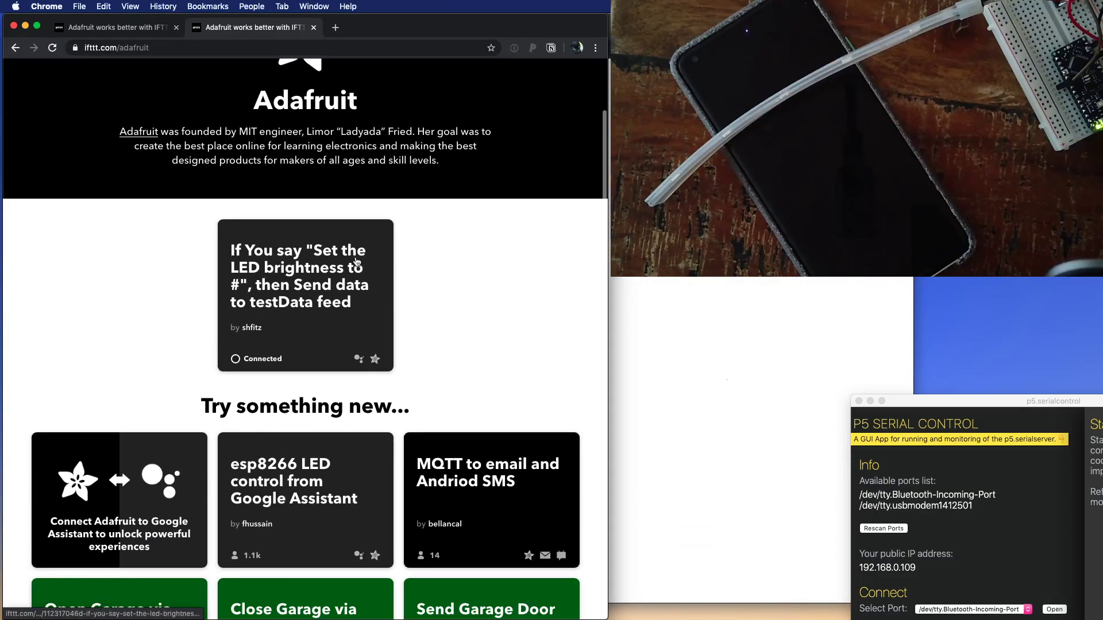